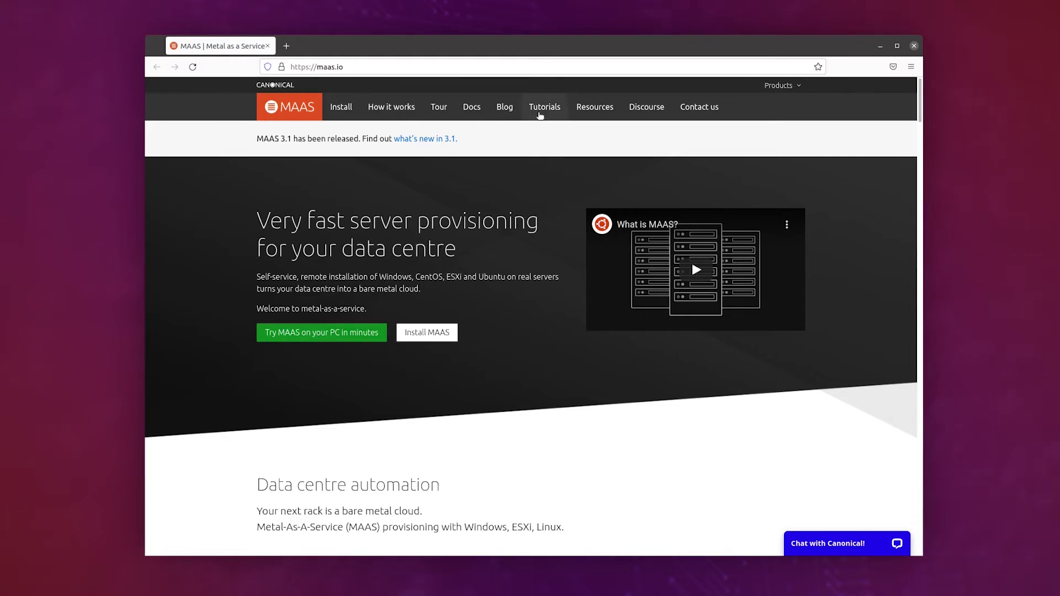
Step: Open the Tutorials page from the maas.io top navigation
click(544, 107)
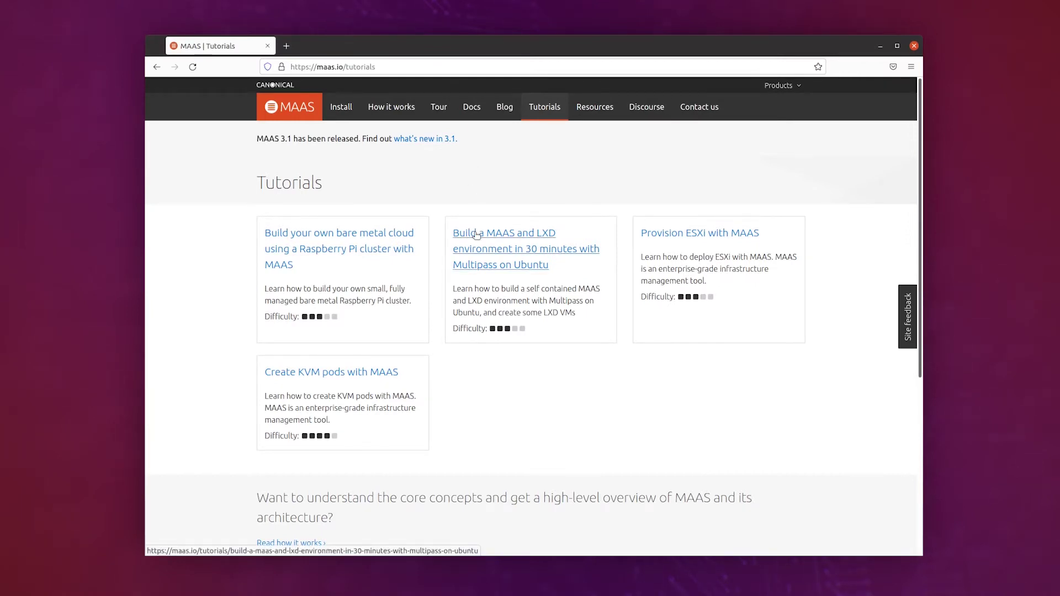
Step: Open the 'Build a MAAS and LXD environment with Multipass' tutorial and go to Requirements
click(476, 235)
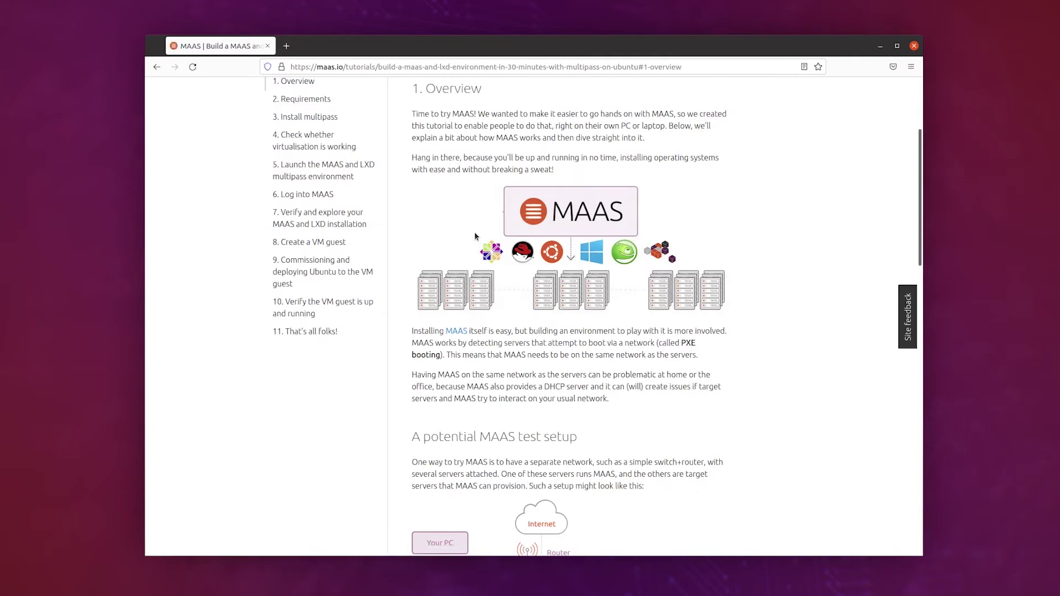
drag(509, 122, 510, 141)
click(509, 155)
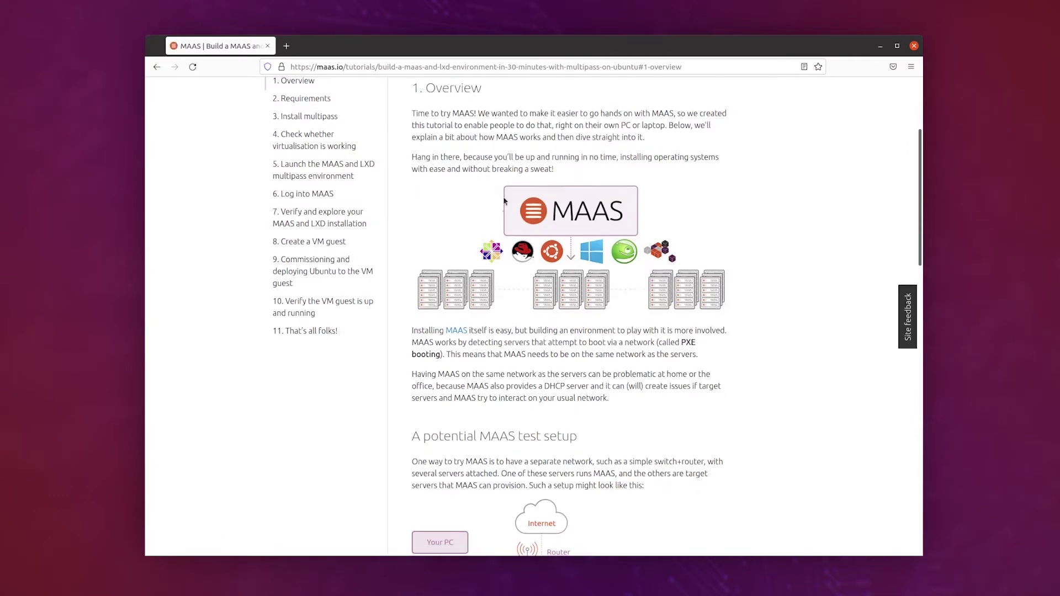
scroll(507, 194, down, 2)
scroll(500, 258, down, 6)
scroll(500, 259, down, 1)
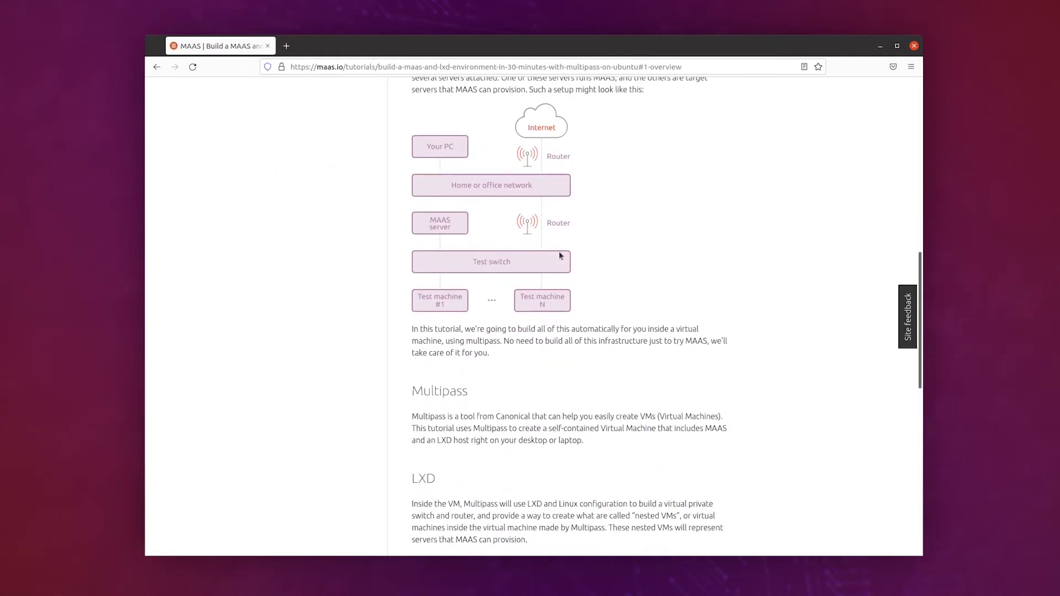
scroll(551, 308, down, 5)
scroll(551, 308, down, 5)
scroll(551, 309, down, 3)
click(786, 294)
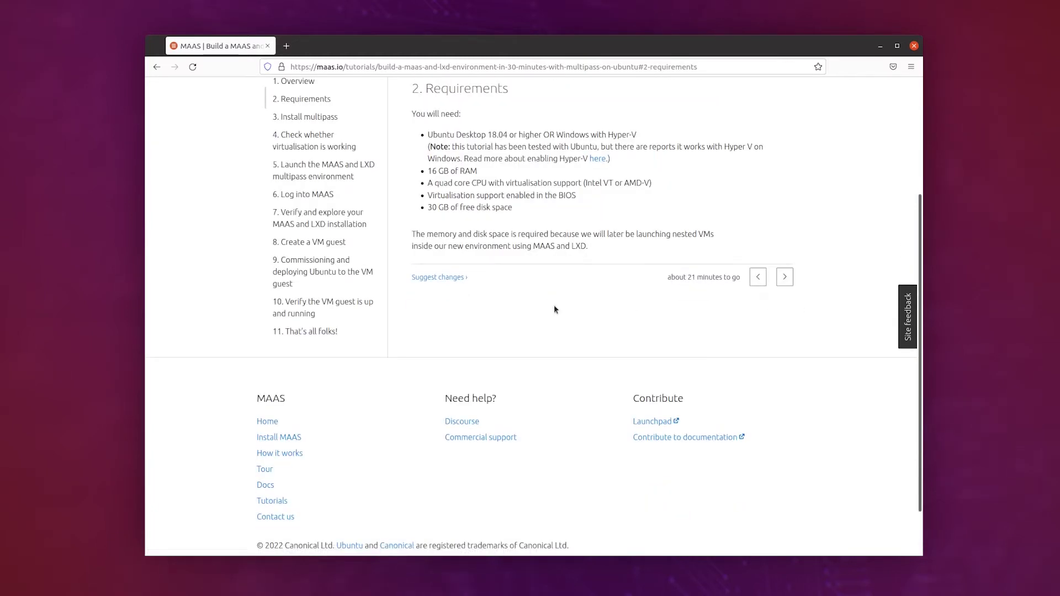
Step: Review the Ubuntu Desktop, Hyper-V and free disk space requirements
drag(447, 113, 481, 148)
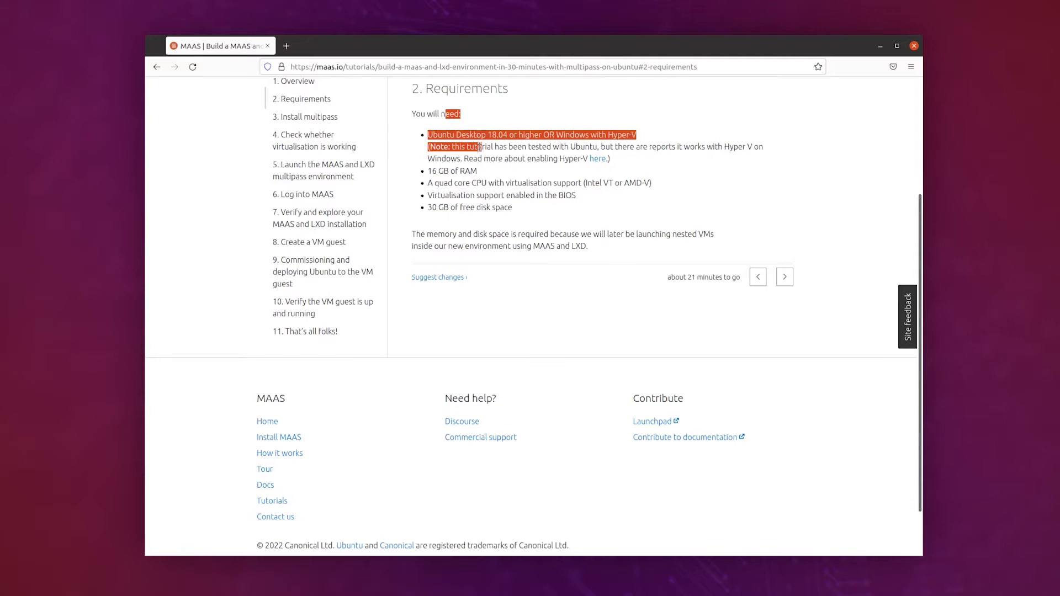
click(479, 137)
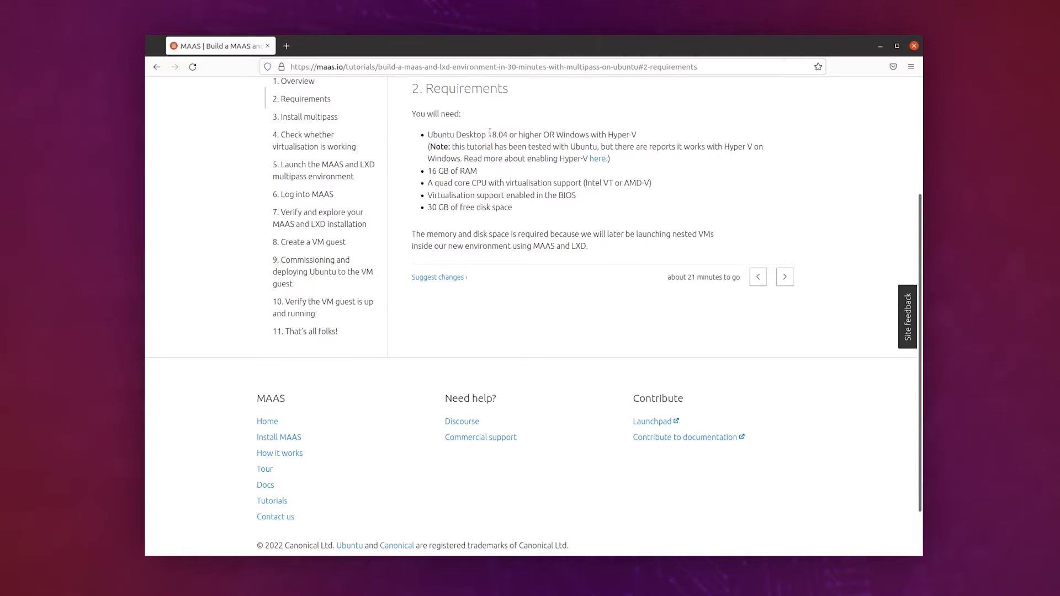
drag(530, 135, 635, 135)
click(546, 144)
drag(441, 207, 485, 207)
click(645, 234)
Step: Run 'sudo snap install multipass' in the terminal, confirming Multipass is already installed
click(785, 277)
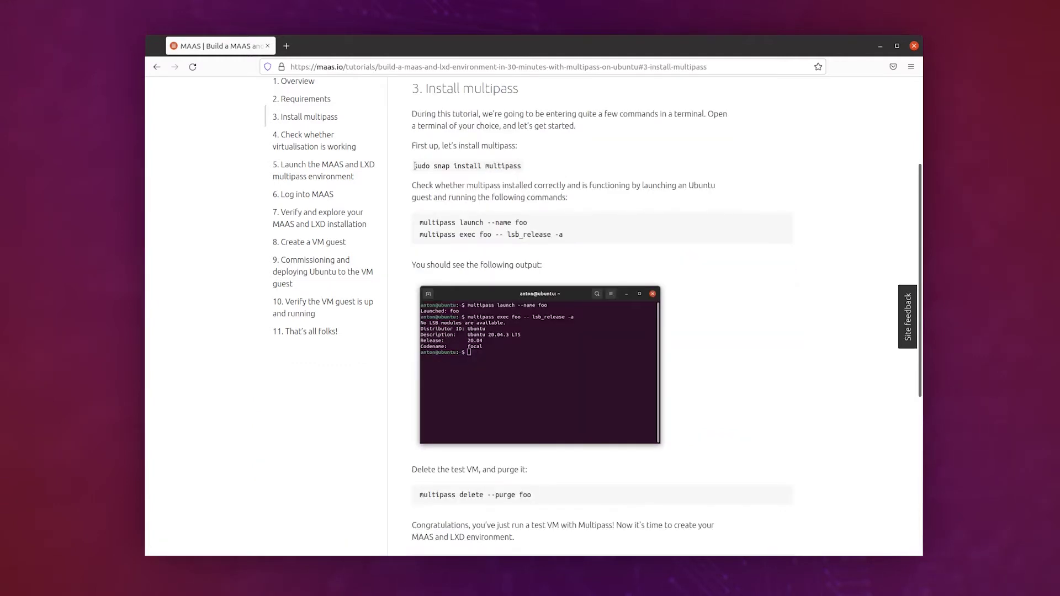
drag(413, 165, 524, 172)
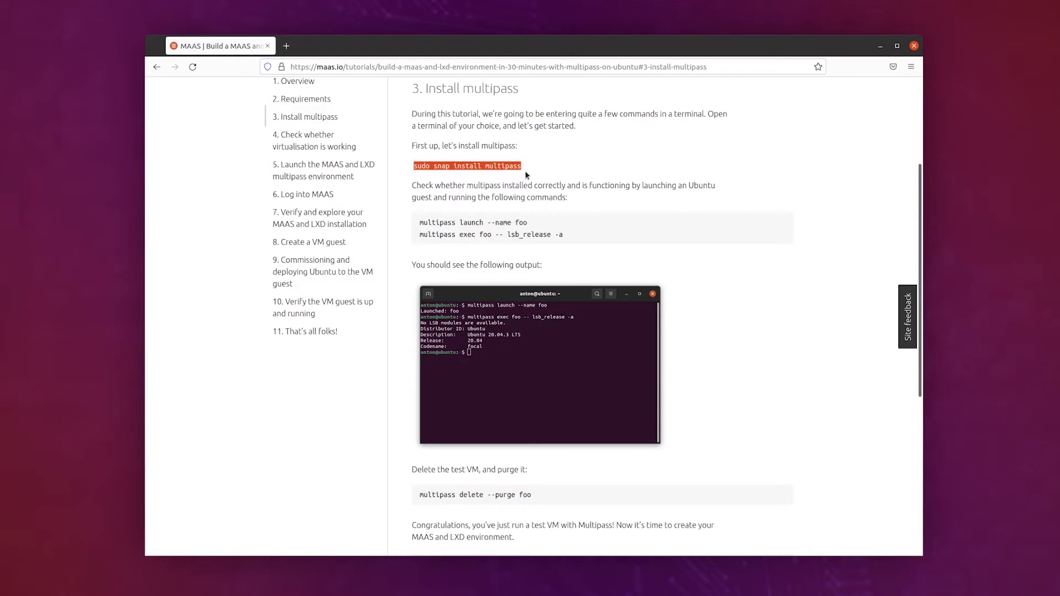
right_click(514, 168)
click(547, 175)
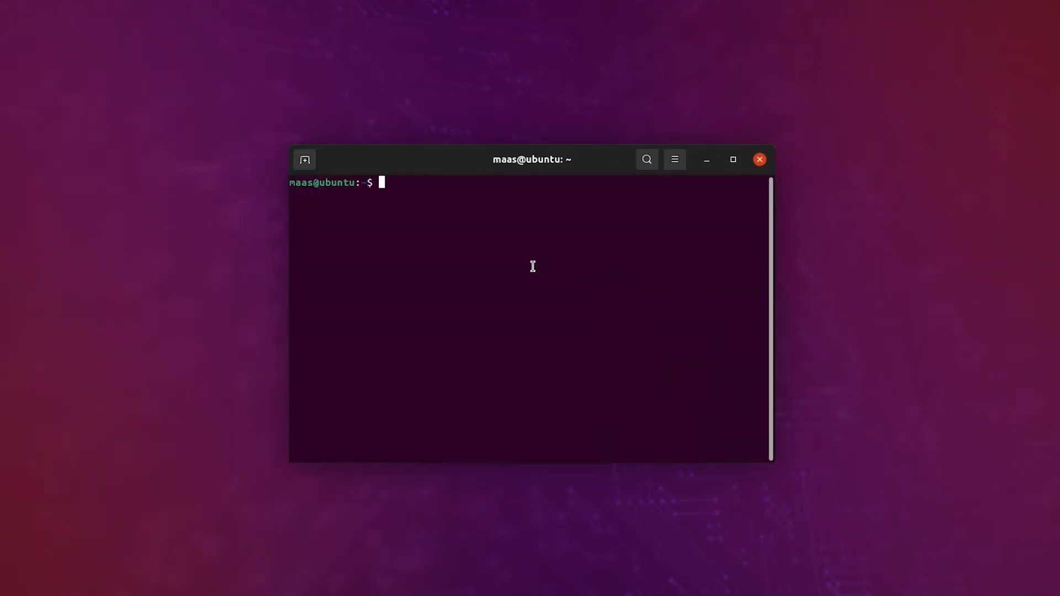
key(ctrl+shift+v)
key(Return)
key(Return)
text(password)
key(Return)
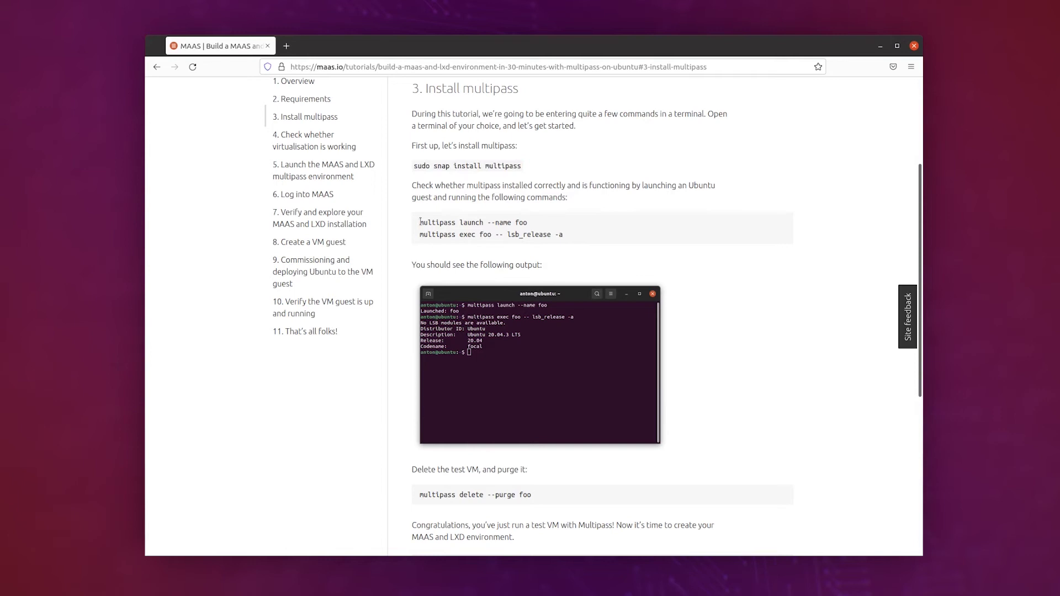
Step: Review the multipass launch, exec and 'delete --purge foo' commands, then advance to section 4
drag(420, 222, 564, 234)
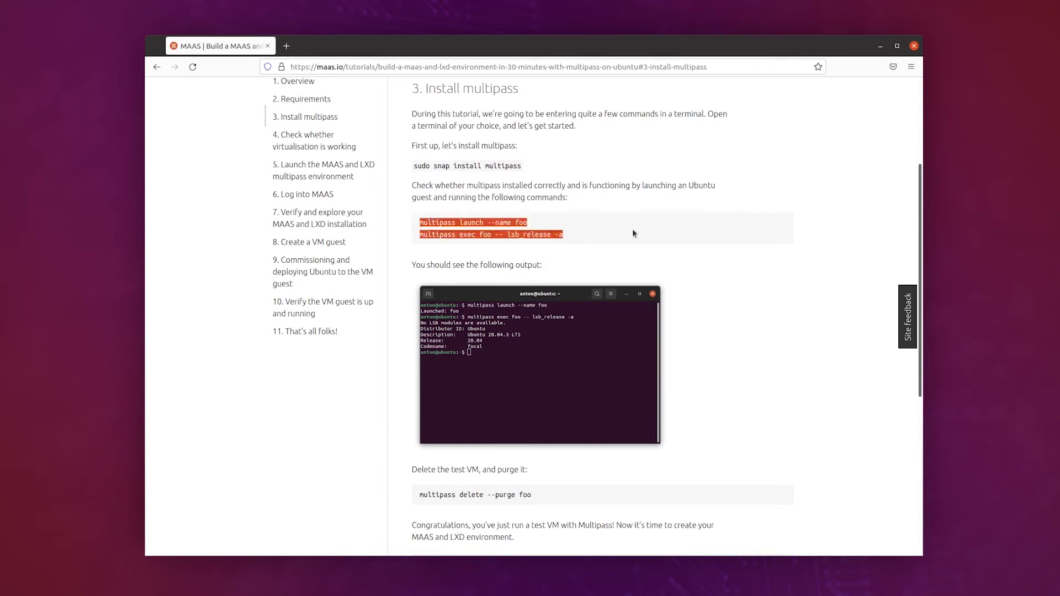
scroll(519, 331, down, 1)
click(512, 440)
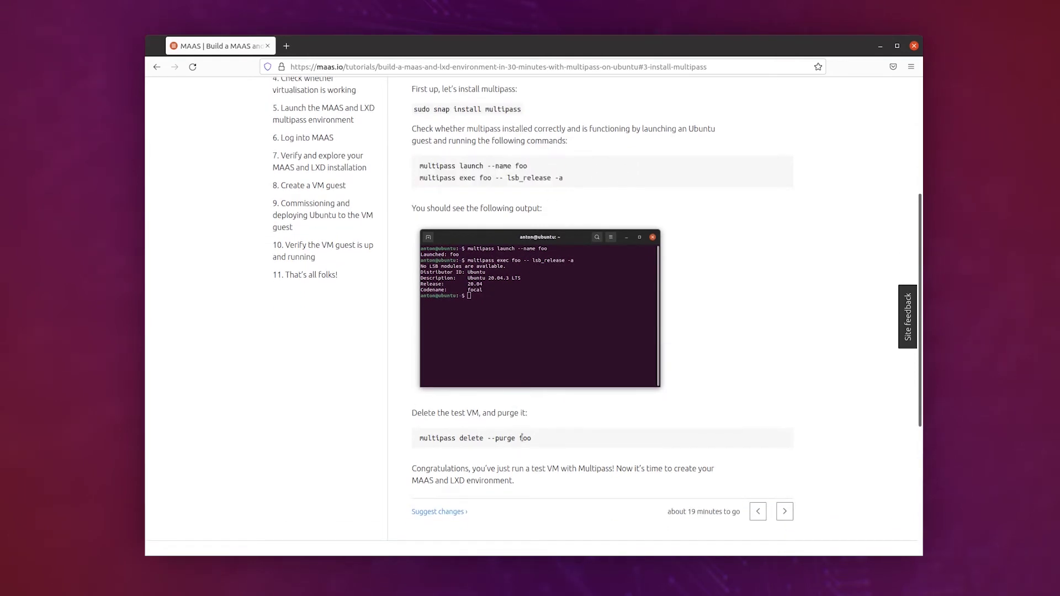
drag(531, 438, 420, 437)
click(488, 439)
click(785, 512)
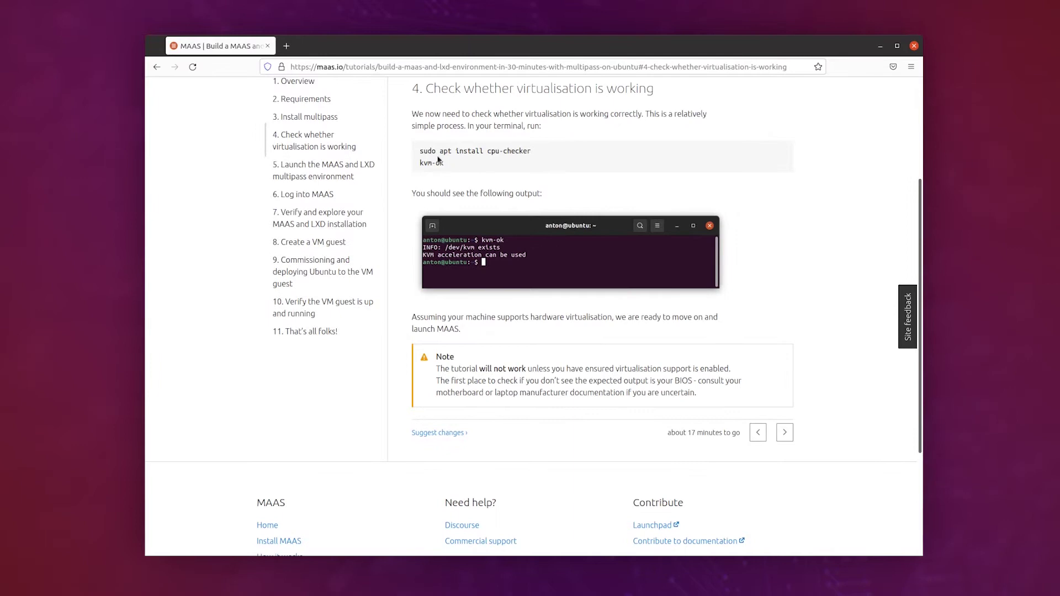
Step: Run 'sudo apt install cpu-checker' and 'kvm-ok', confirming KVM acceleration can be used
drag(419, 150, 445, 163)
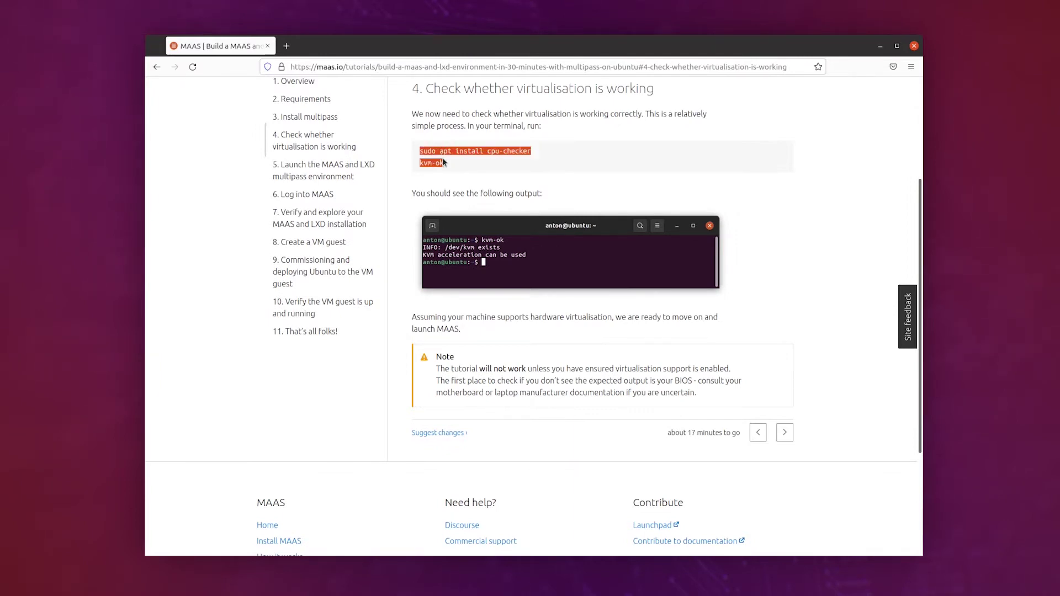
right_click(447, 158)
click(463, 163)
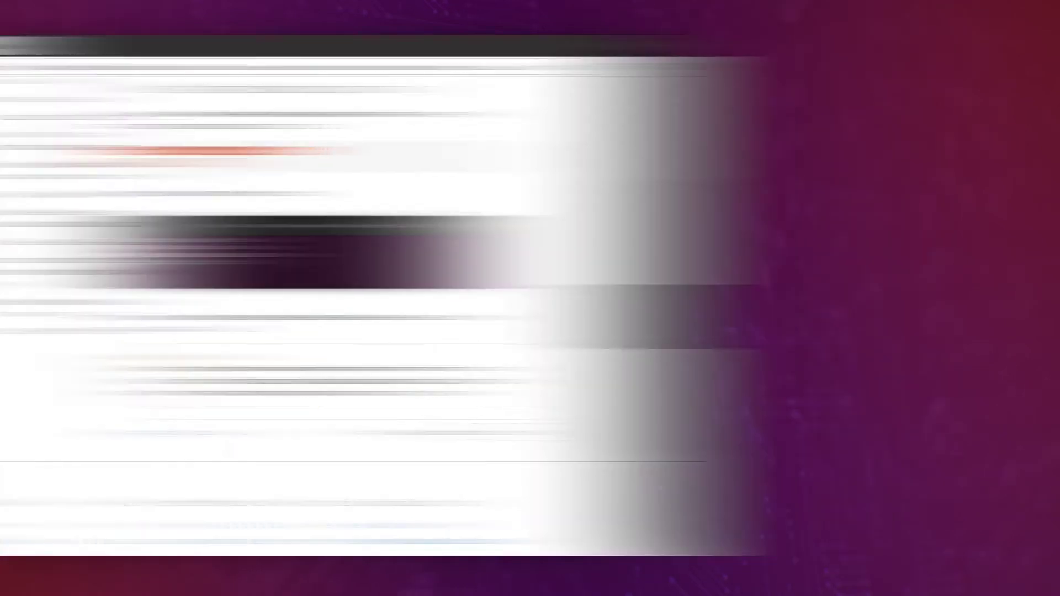
right_click(531, 305)
click(530, 305)
key(Return)
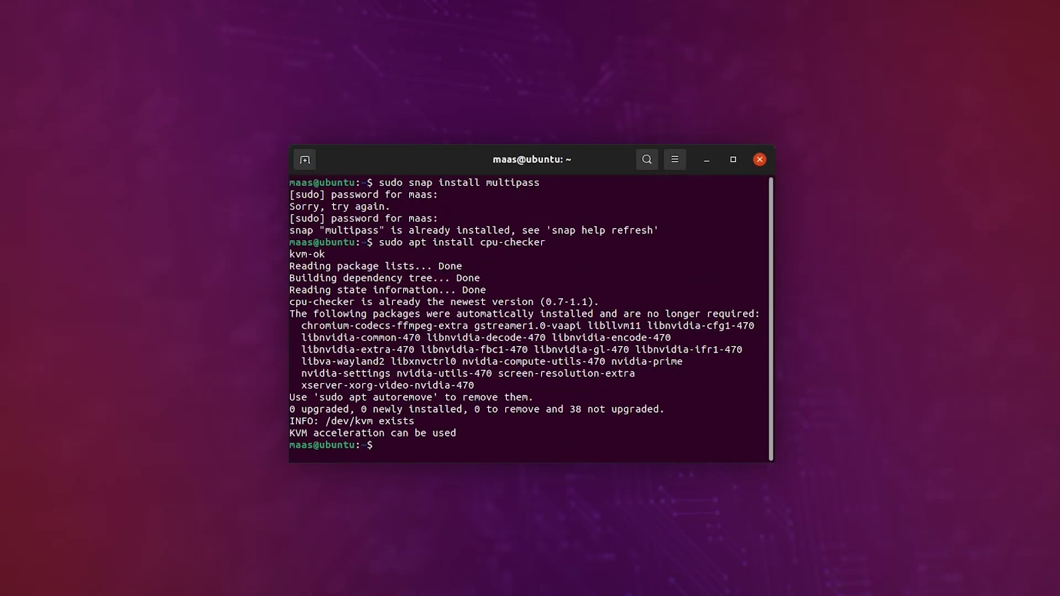
key(Return)
drag(469, 433, 292, 433)
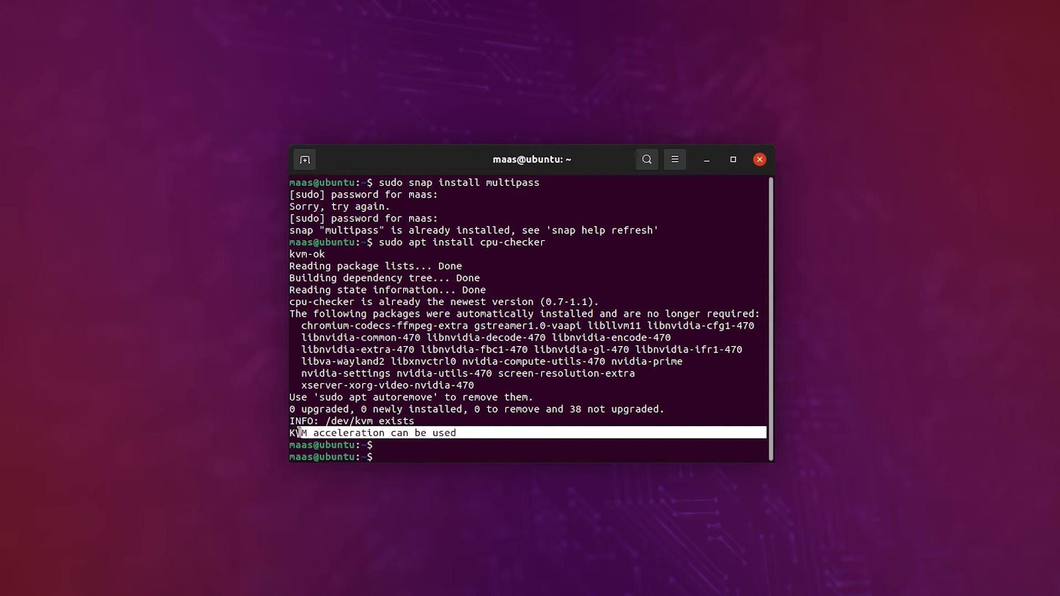
click(348, 429)
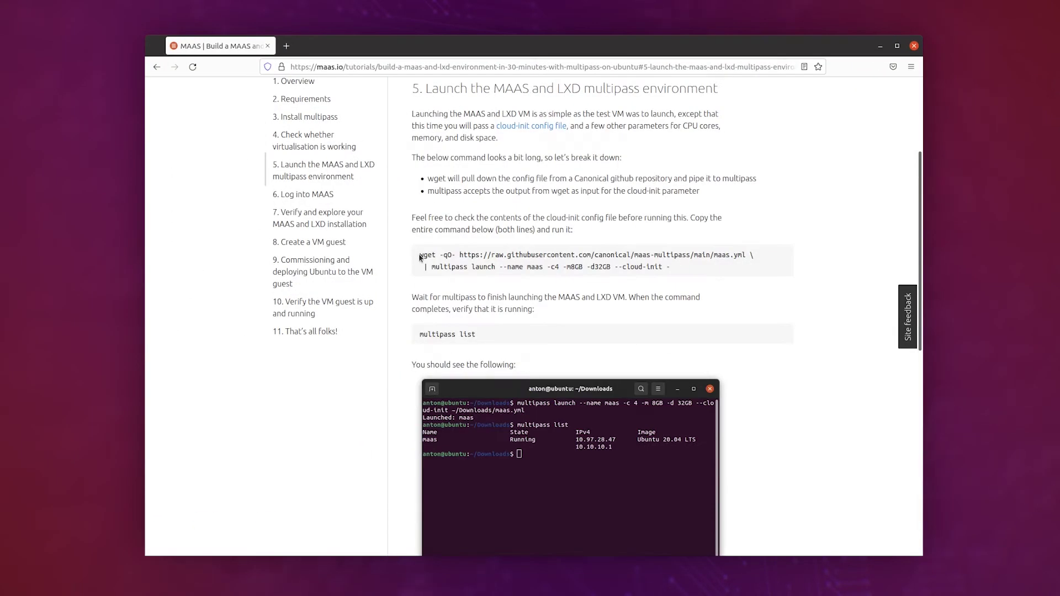
Step: Copy the two-line wget | multipass launch command for the maas VM, with 8GB memory, toward the terminal
drag(420, 254, 746, 255)
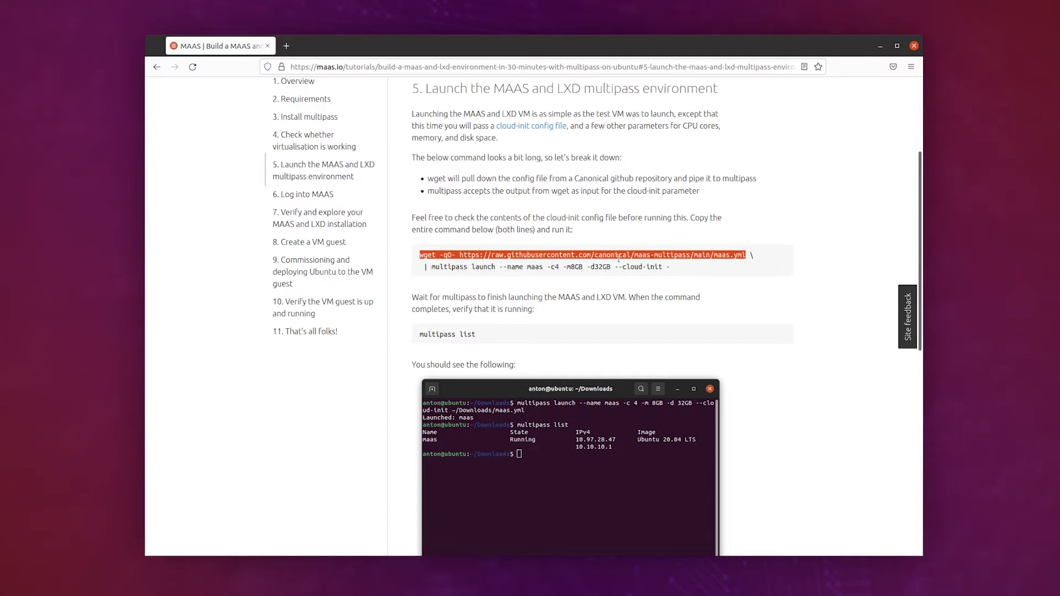
click(645, 257)
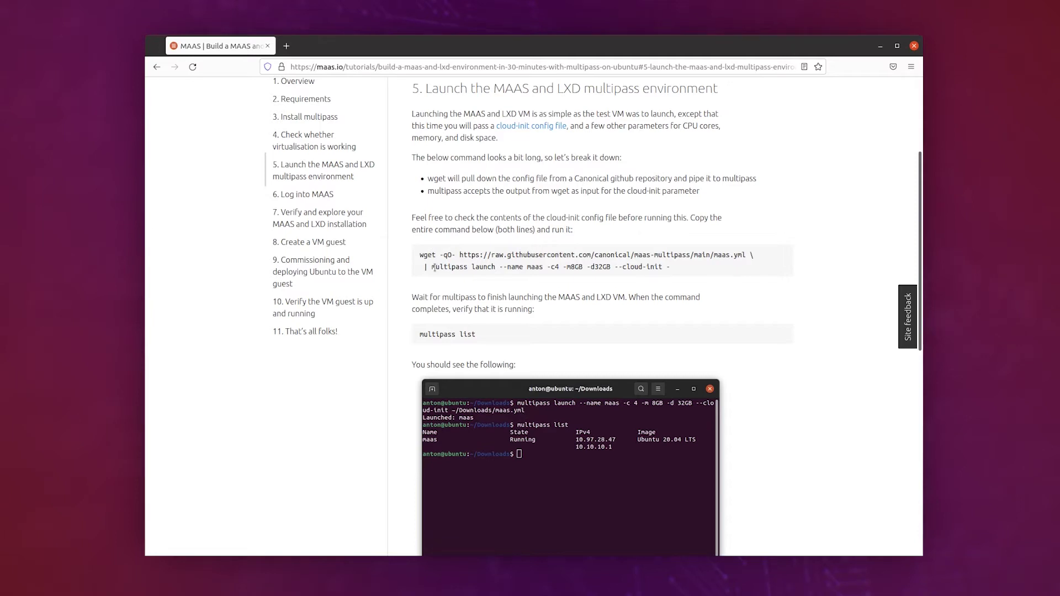
drag(432, 267, 557, 266)
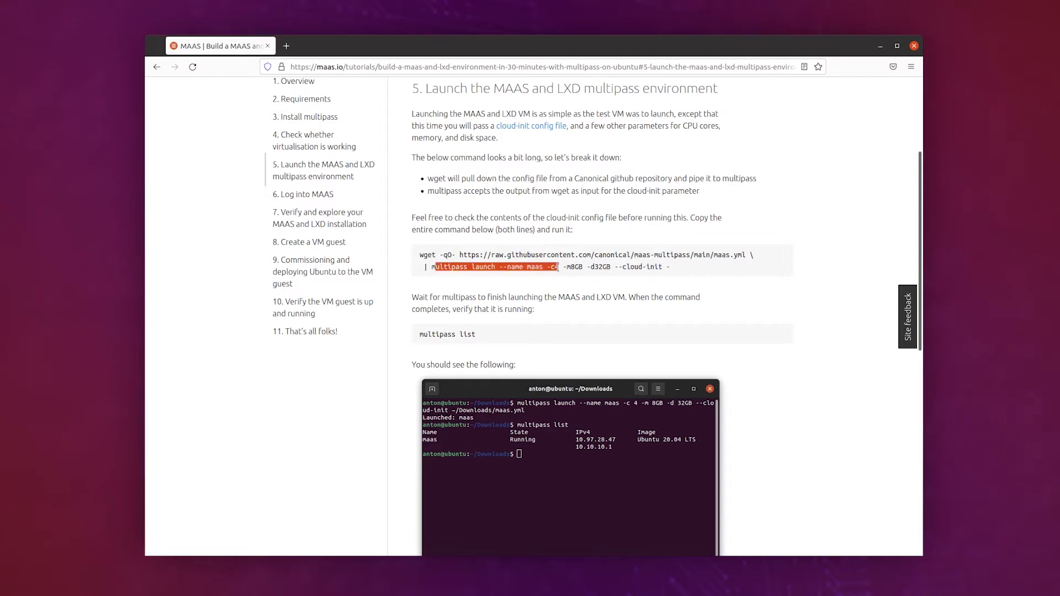
click(581, 267)
drag(583, 267, 570, 267)
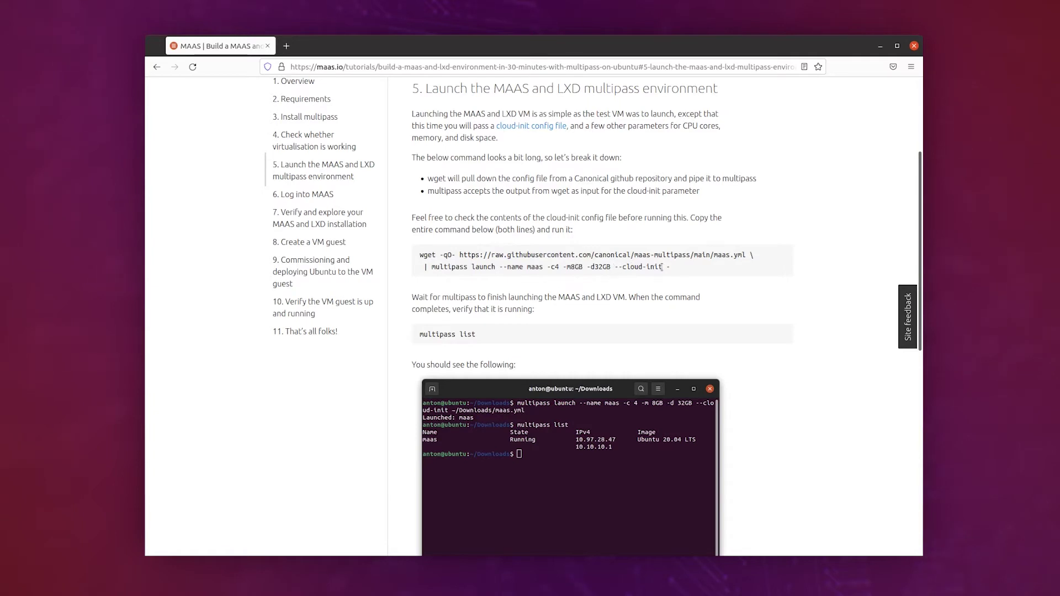
drag(670, 267, 418, 254)
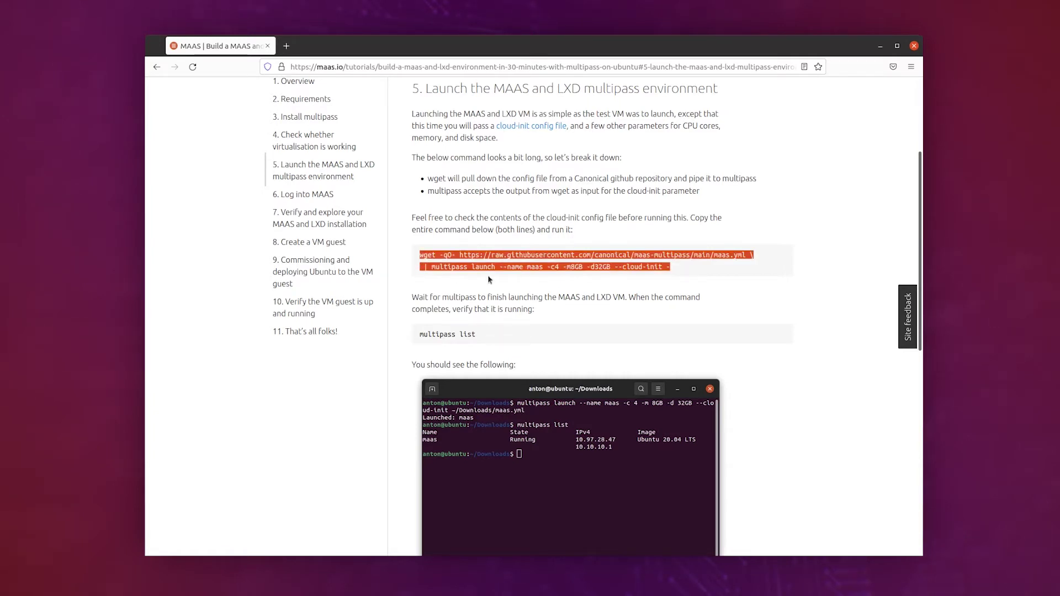
right_click(502, 255)
click(519, 266)
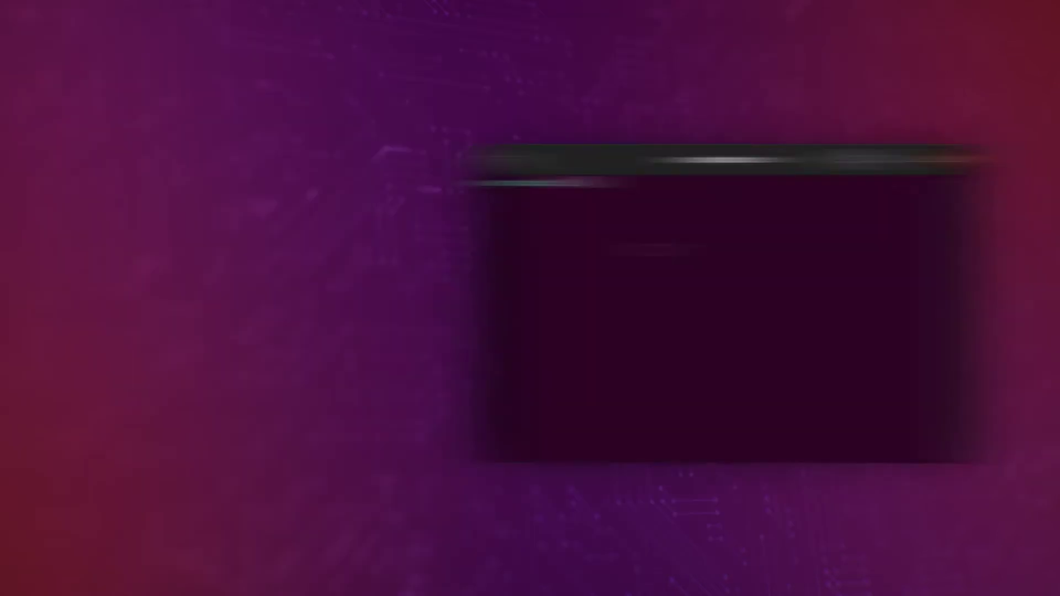
right_click(462, 252)
Step: Run the launch command to create the maas VM, then run 'multipass list'
click(492, 294)
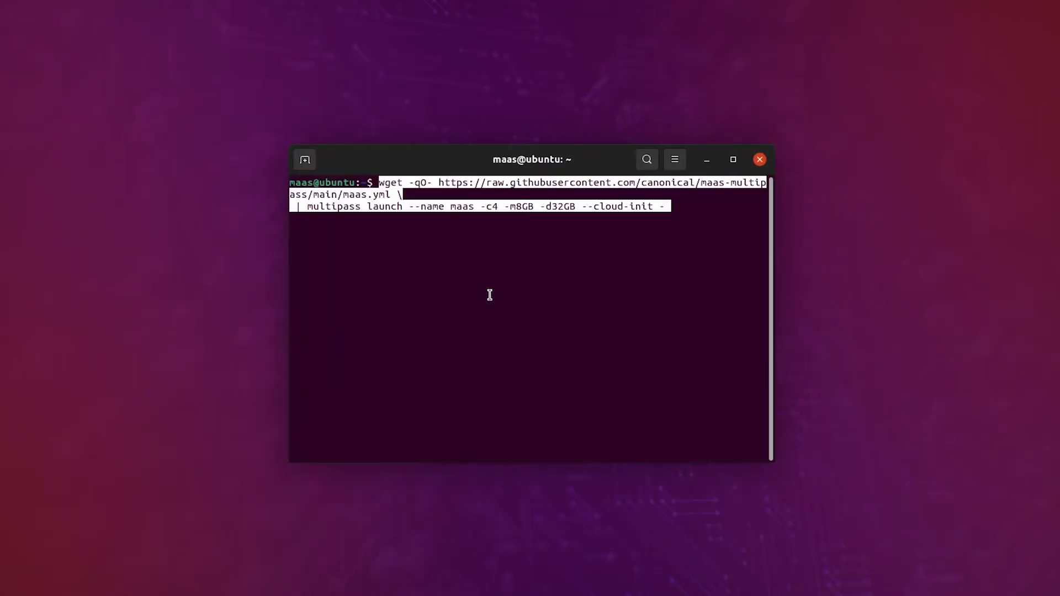
key(Return)
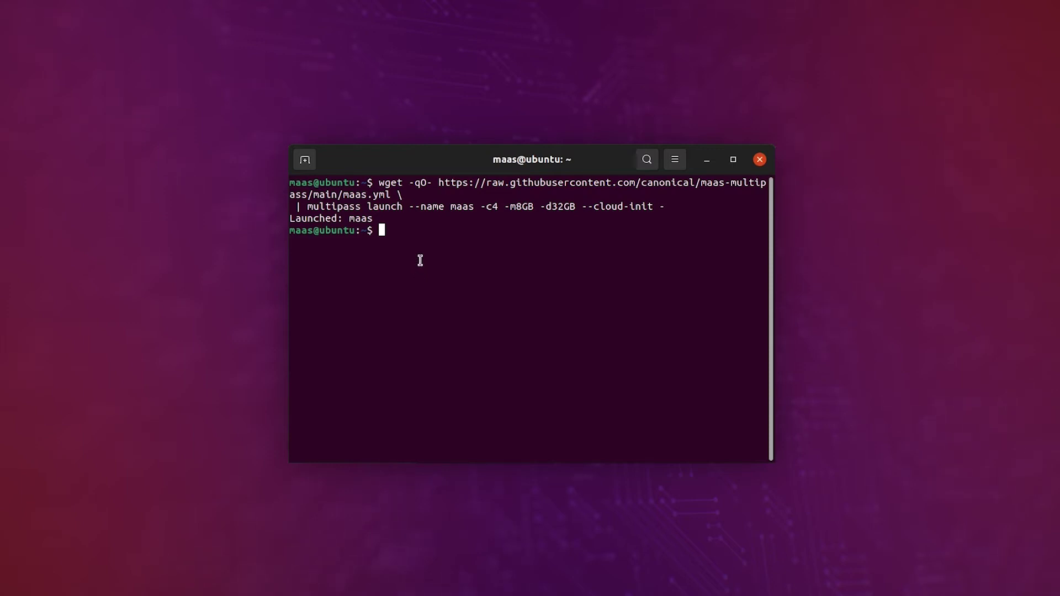
text(multipass list)
key(Return)
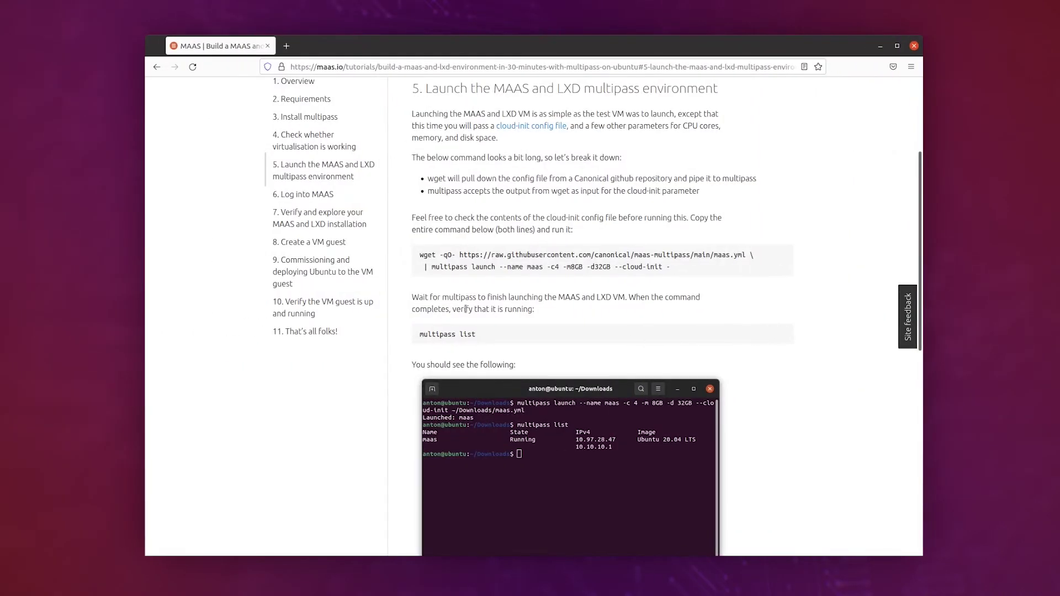
Step: Compare the 10.10.10.1 address and the VM's external IP, then go to 'Log into MAAS'
drag(432, 334, 483, 339)
scroll(493, 339, down, 3)
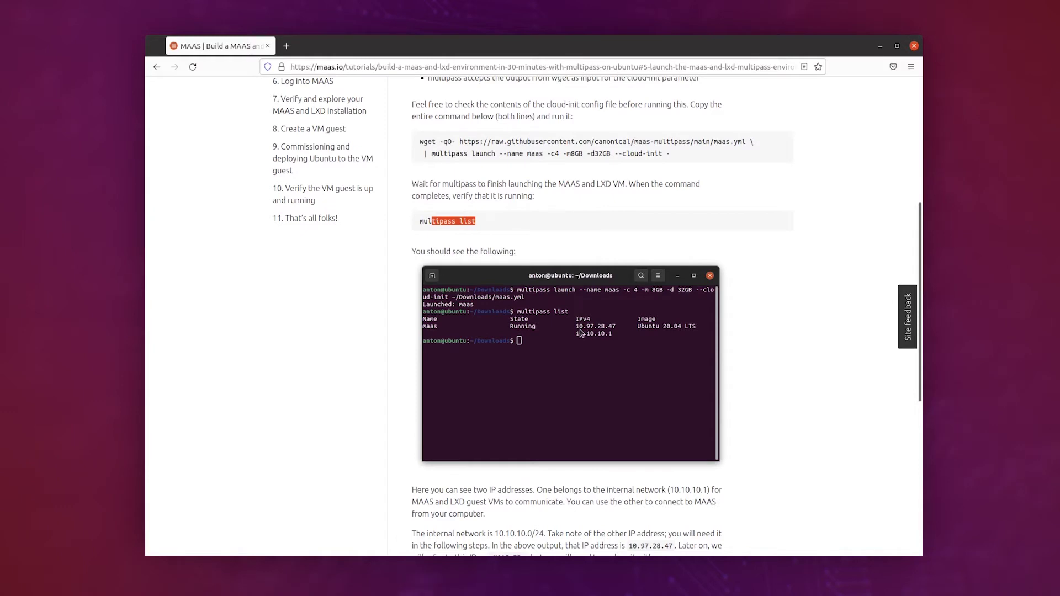
scroll(583, 334, down, 4)
scroll(571, 332, down, 1)
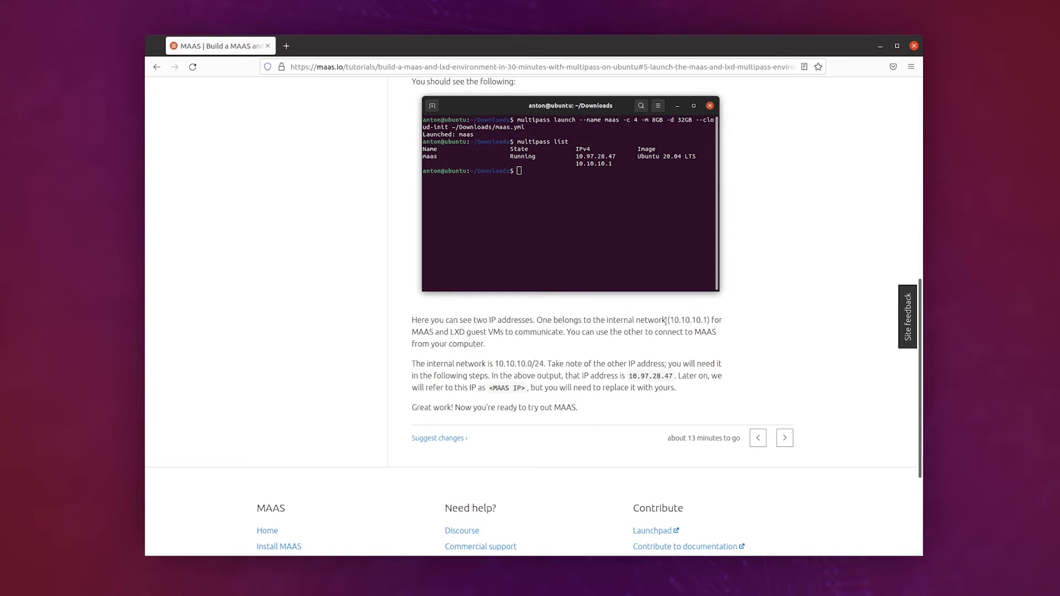
drag(668, 321, 708, 321)
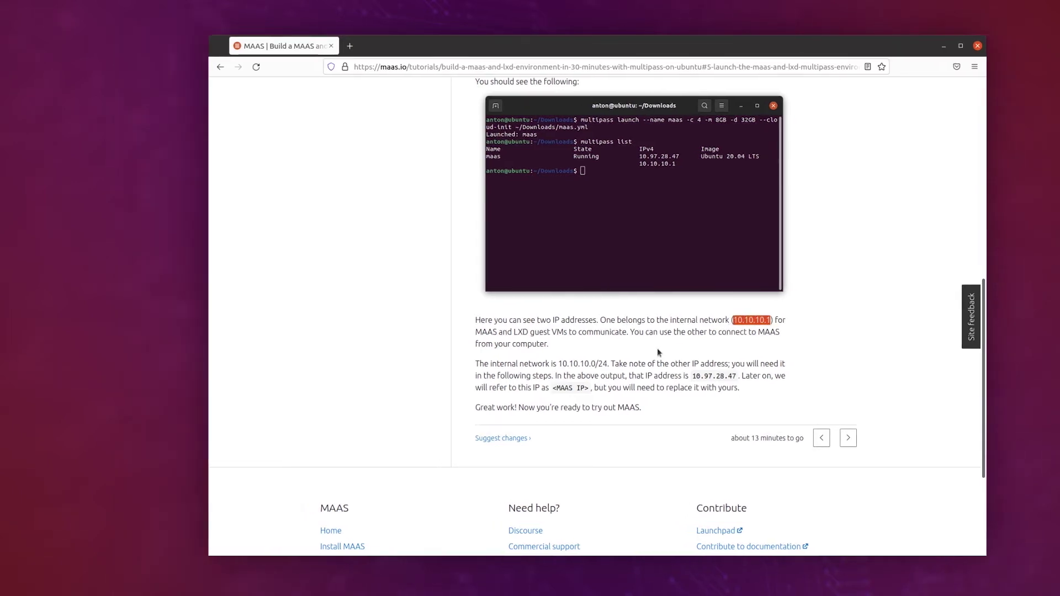
key(alt+Tab)
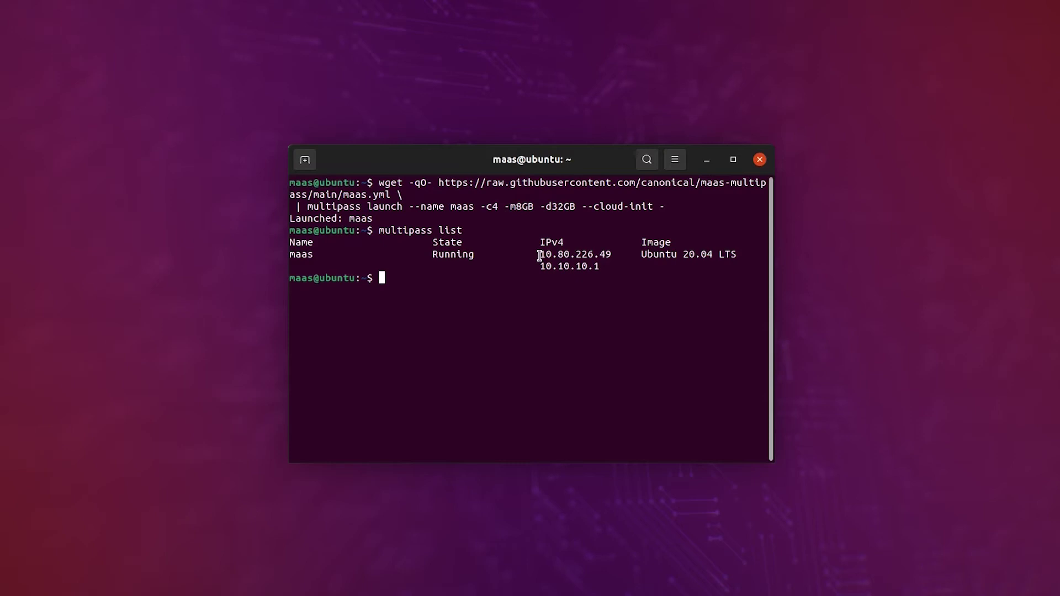
drag(540, 255, 612, 255)
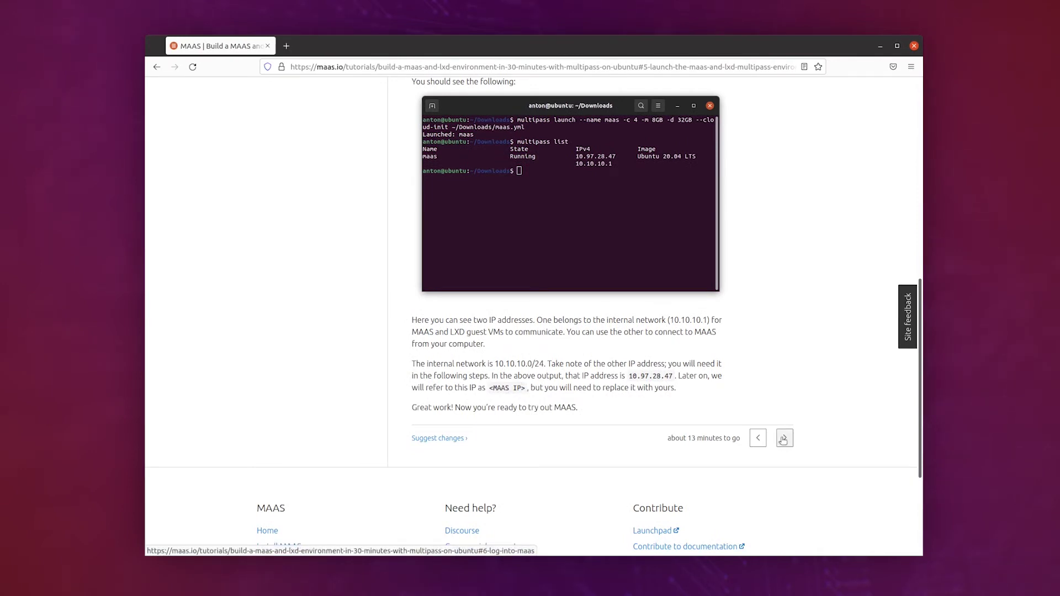
click(783, 438)
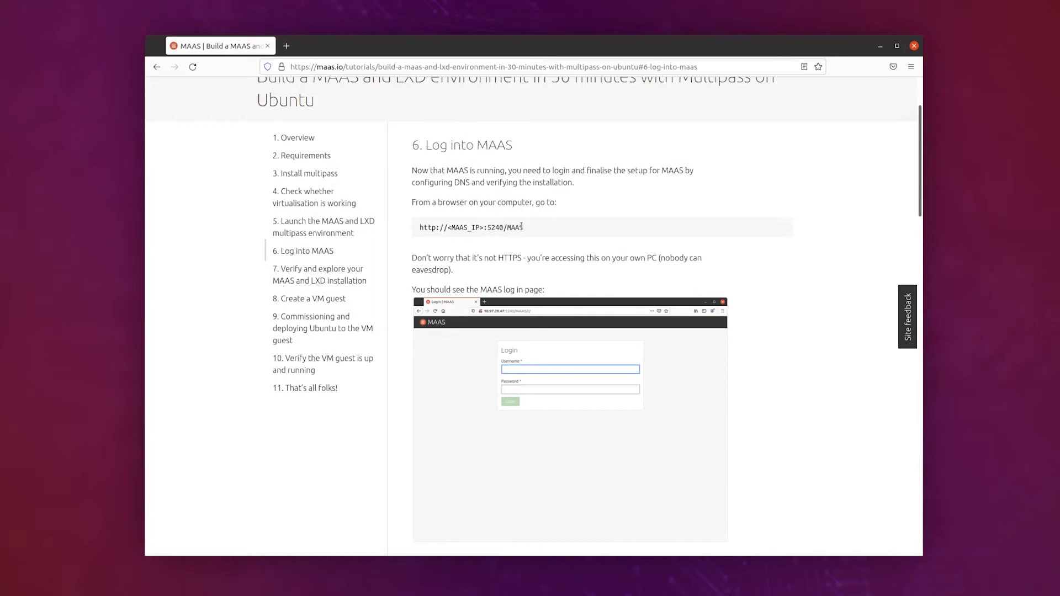
click(285, 45)
text(10.80.226.49:5240)
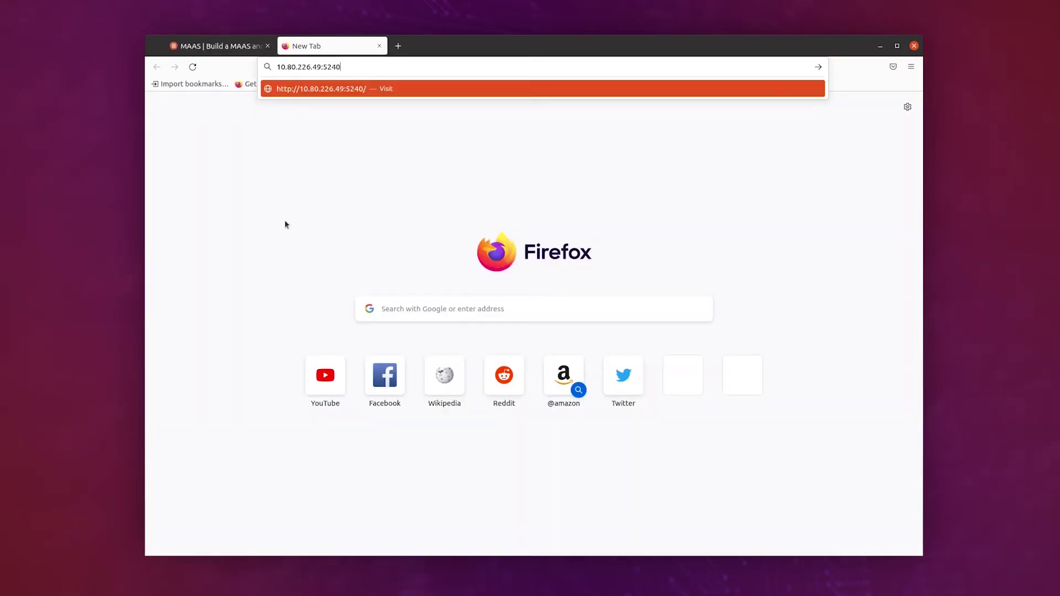
key(Return)
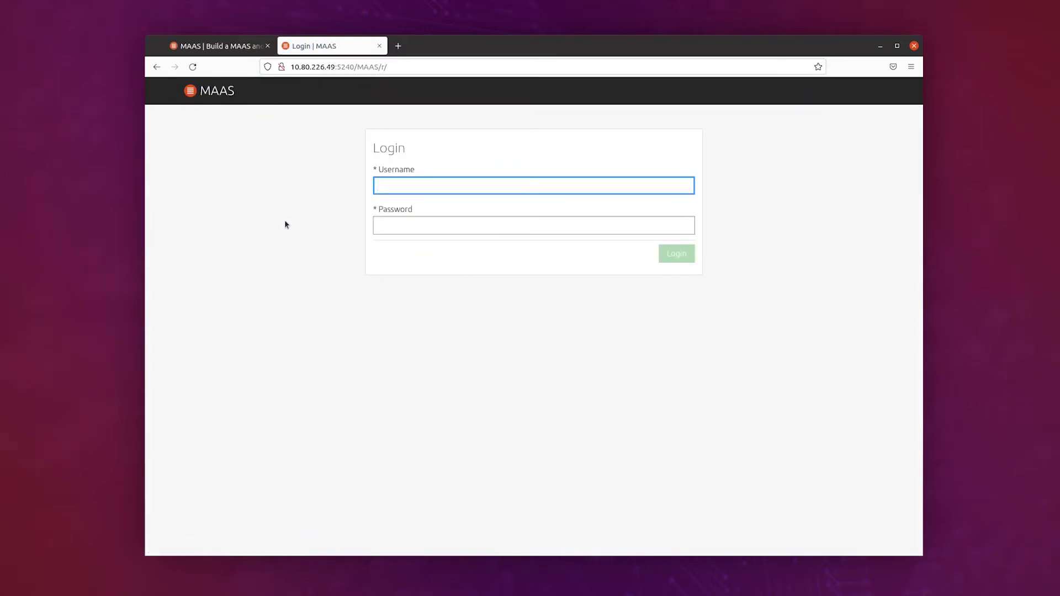
text(admin)
key(Tab)
text(admin)
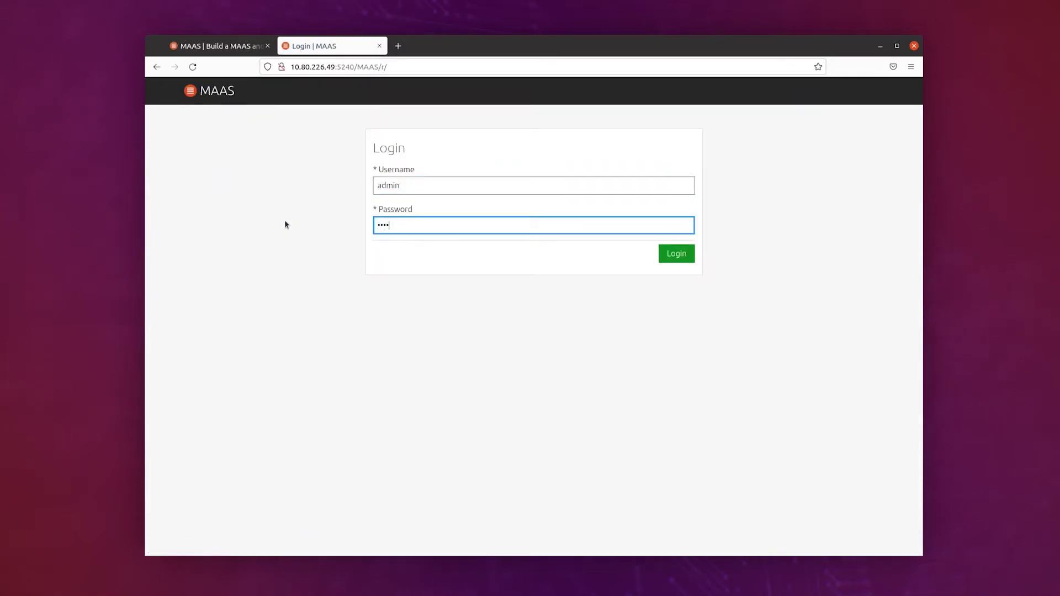
key(ctrl+Tab)
scroll(637, 371, down, 3)
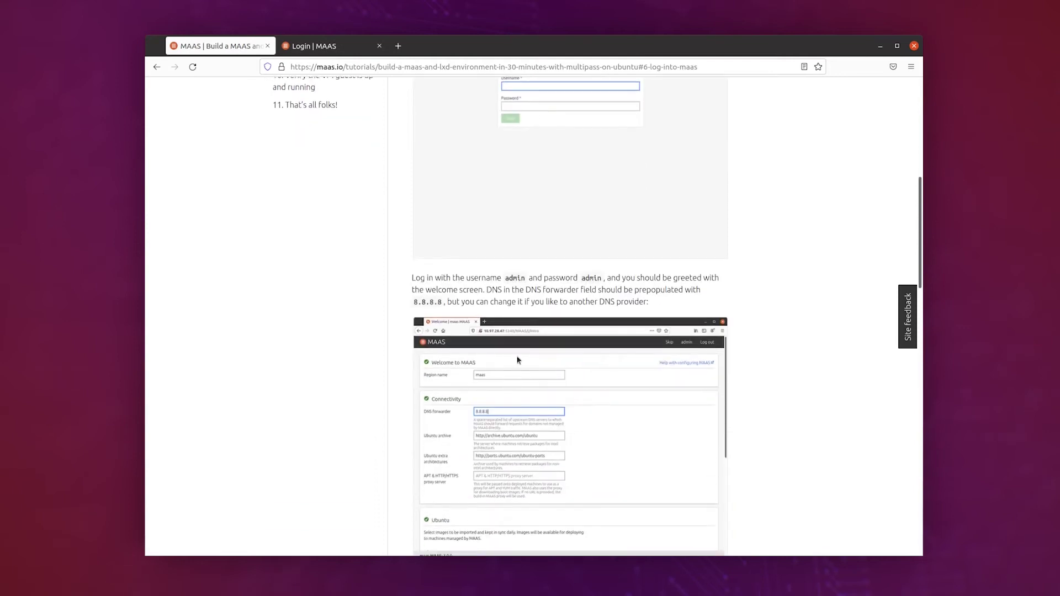
scroll(521, 350, down, 3)
scroll(503, 278, down, 3)
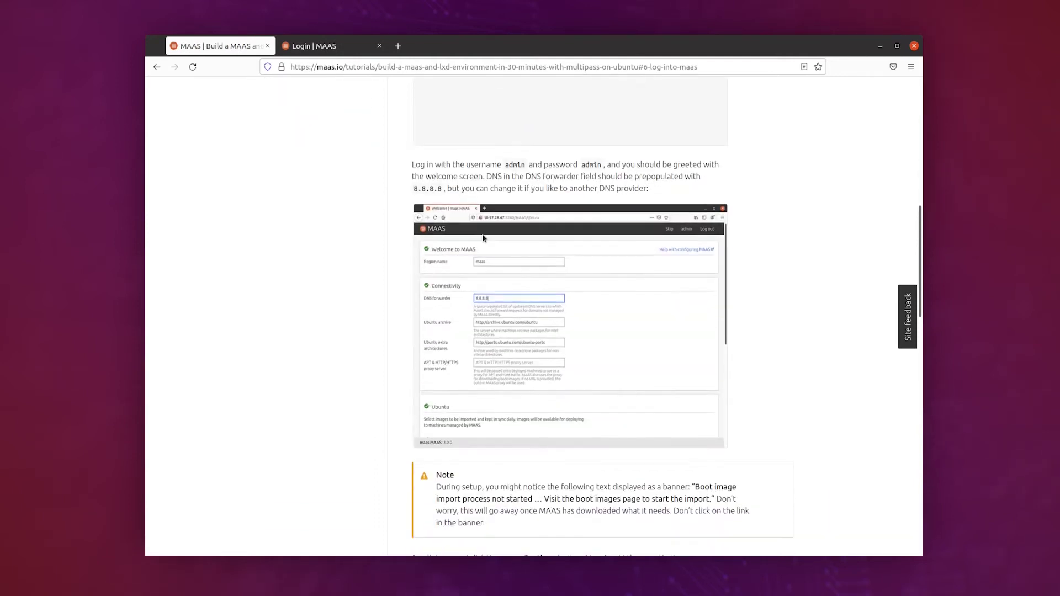
key(ctrl+Tab)
click(674, 253)
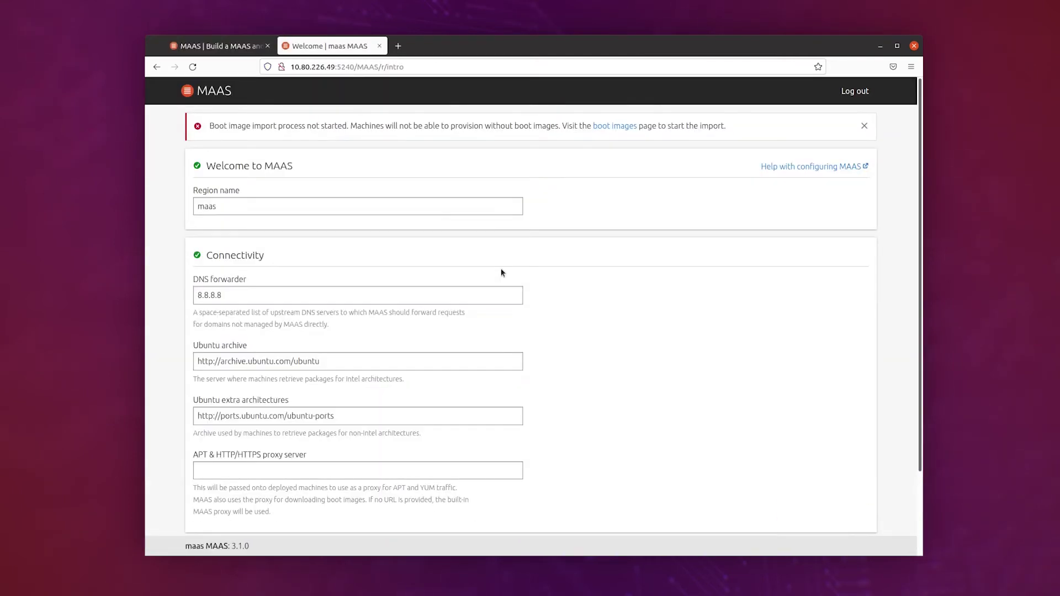
Step: Keep region name 'maas' and DNS forwarder 8.8.8.8, and save the connectivity settings
click(864, 127)
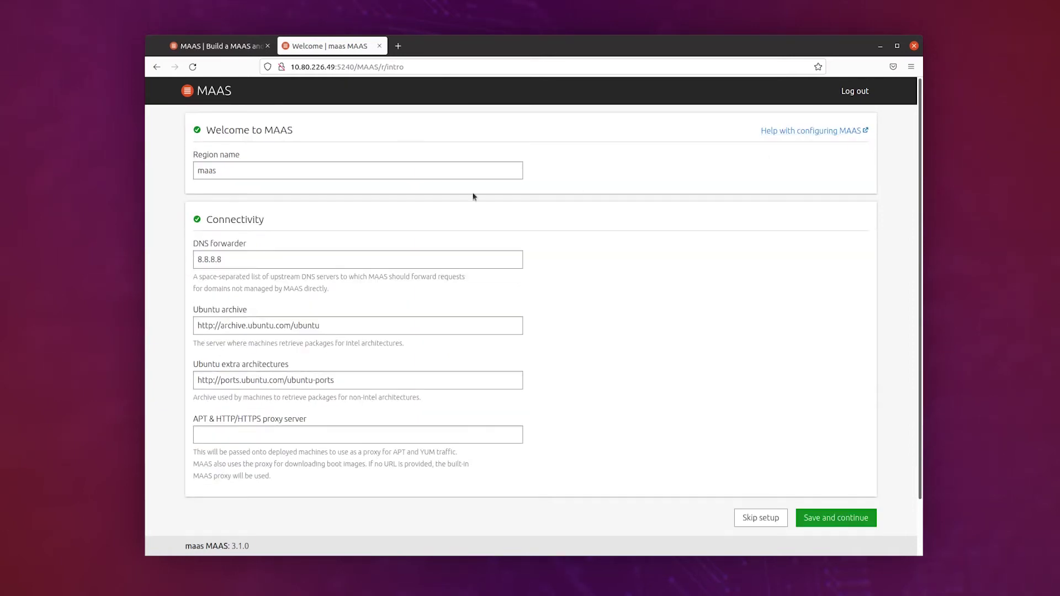
click(224, 171)
drag(217, 171, 201, 172)
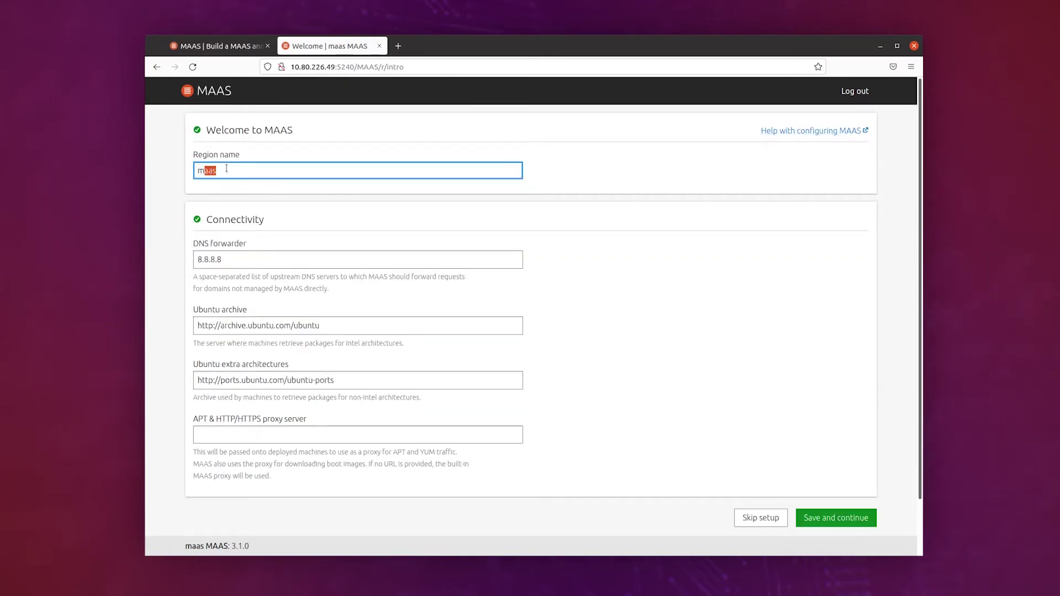
key(Tab)
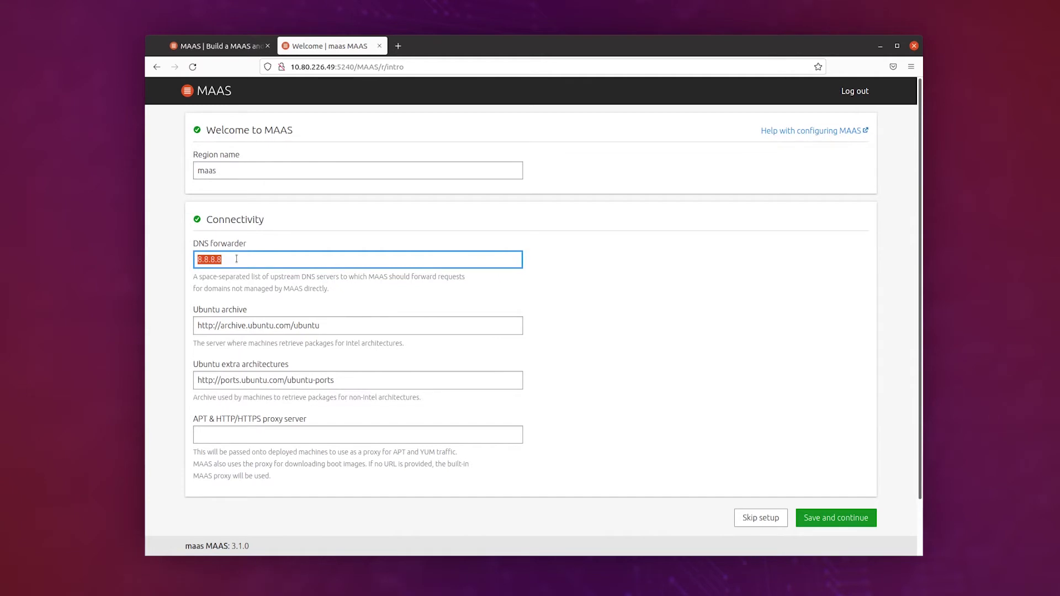
click(226, 260)
scroll(289, 300, down, 2)
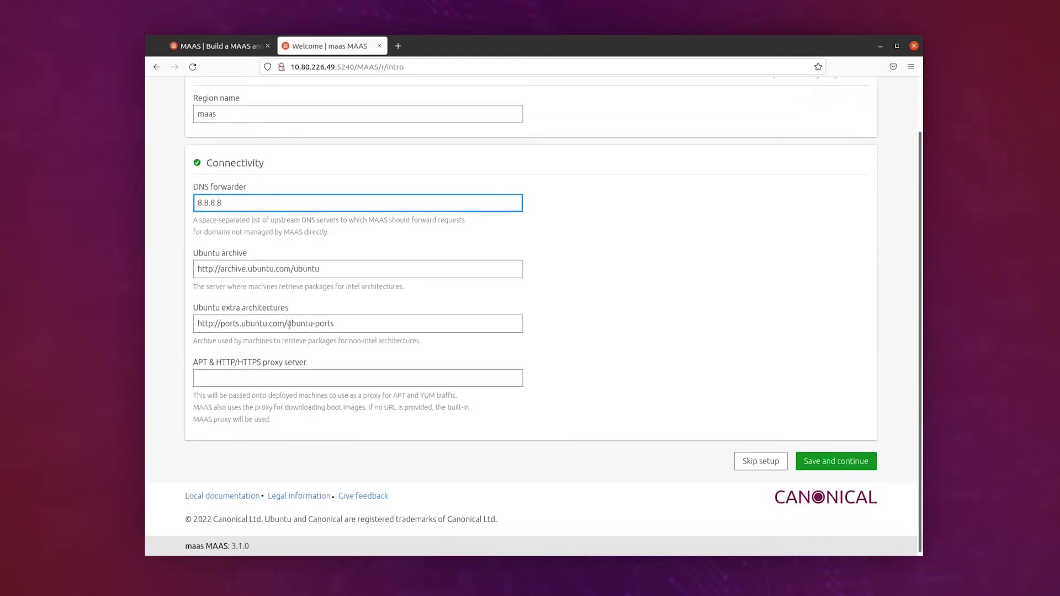
click(834, 461)
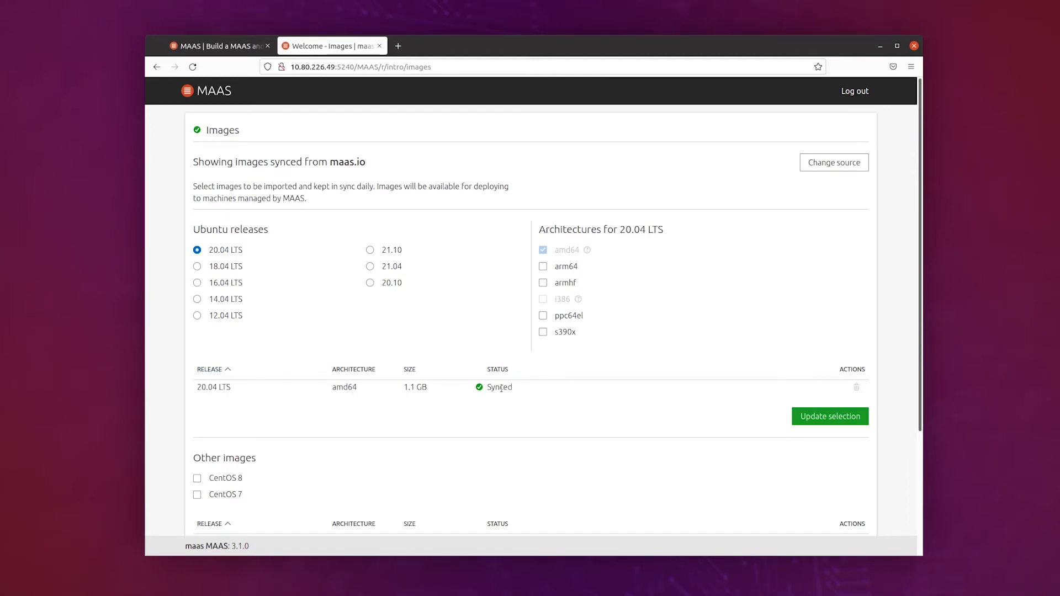
Step: Leave the synced Ubuntu 20.04 LTS amd64 image as is and continue
mouse_move(505, 386)
mouse_down()
mouse_move(475, 396)
mouse_move(529, 390)
mouse_up()
scroll(566, 411, down, 3)
click(846, 502)
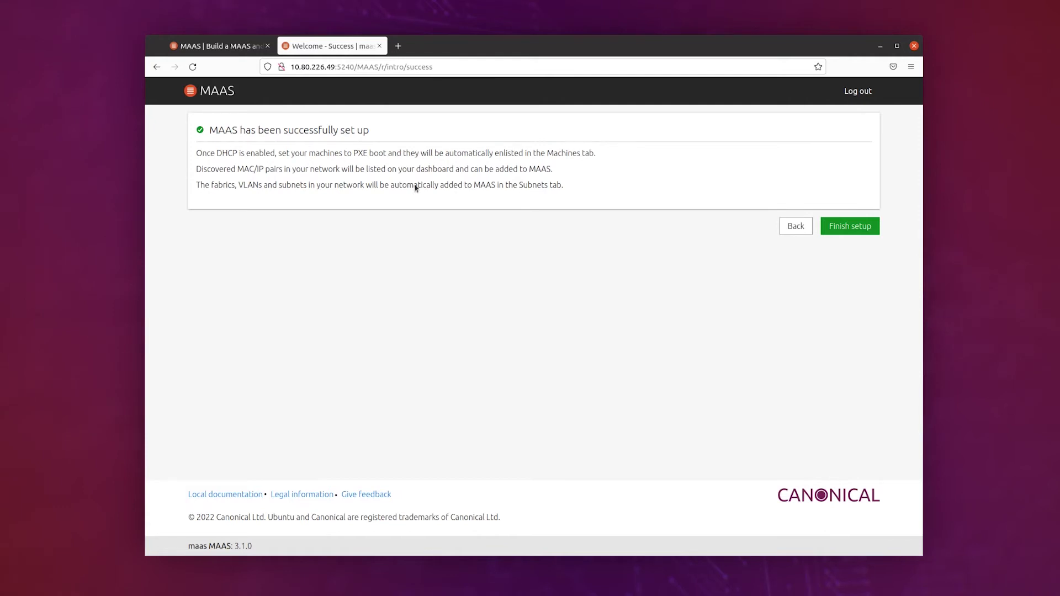
Step: Finish MAAS setup and read the tutorial's advice on skipping SSH key setup
click(846, 229)
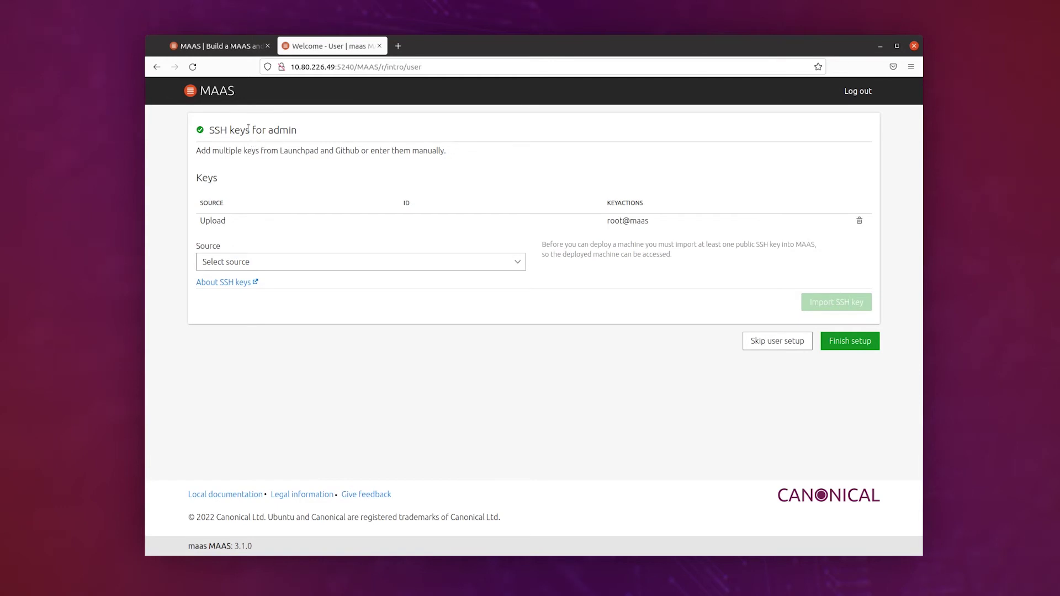
click(218, 46)
scroll(718, 404, down, 3)
scroll(717, 405, down, 3)
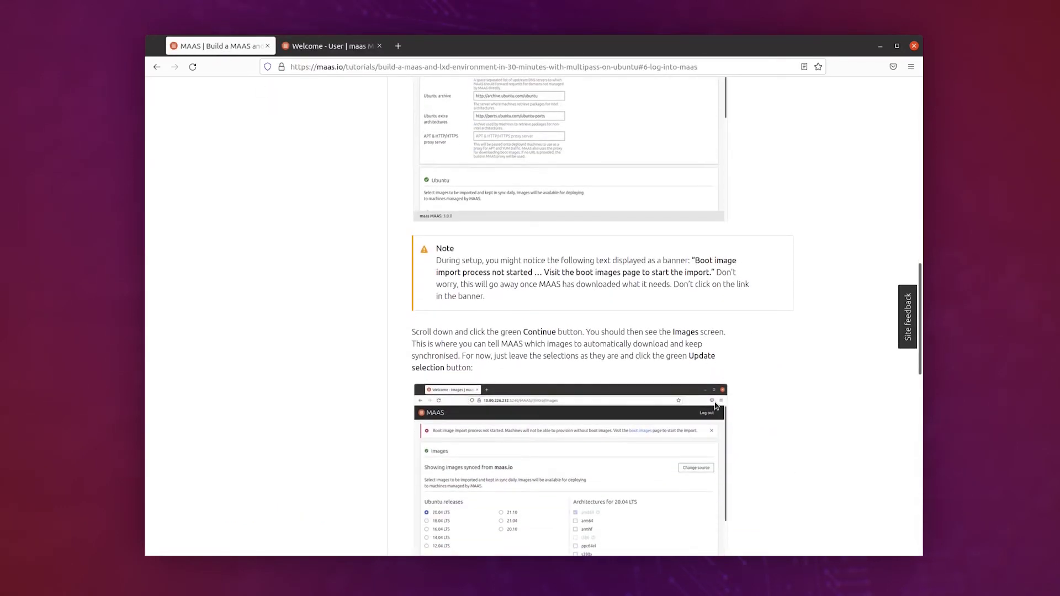
scroll(717, 406, down, 4)
scroll(717, 405, down, 2)
scroll(717, 405, down, 4)
scroll(717, 406, down, 4)
scroll(717, 406, down, 3)
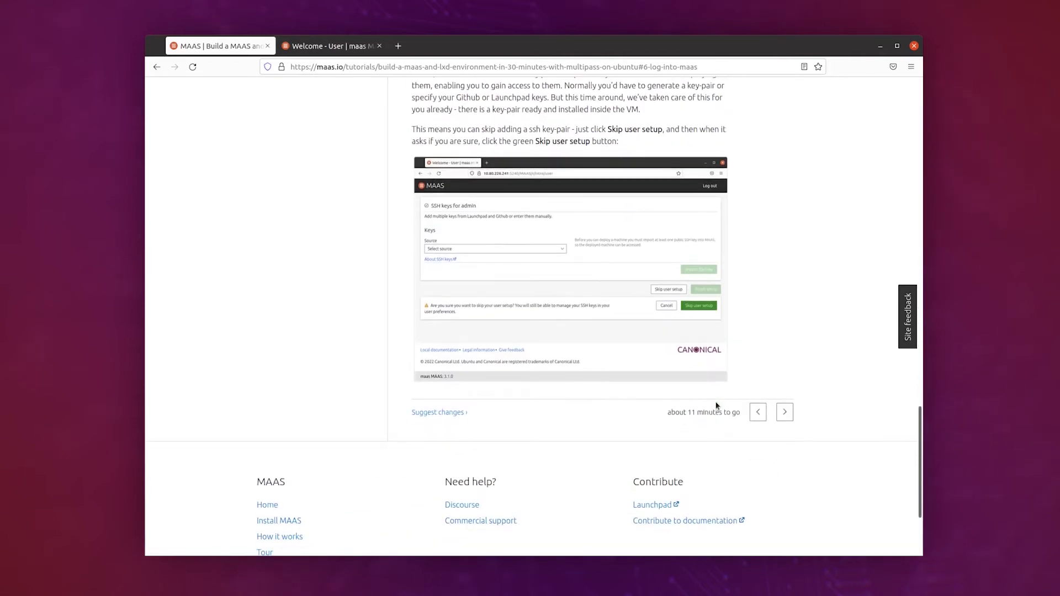
scroll(626, 354, up, 1)
scroll(612, 248, up, 1)
drag(532, 186, 656, 197)
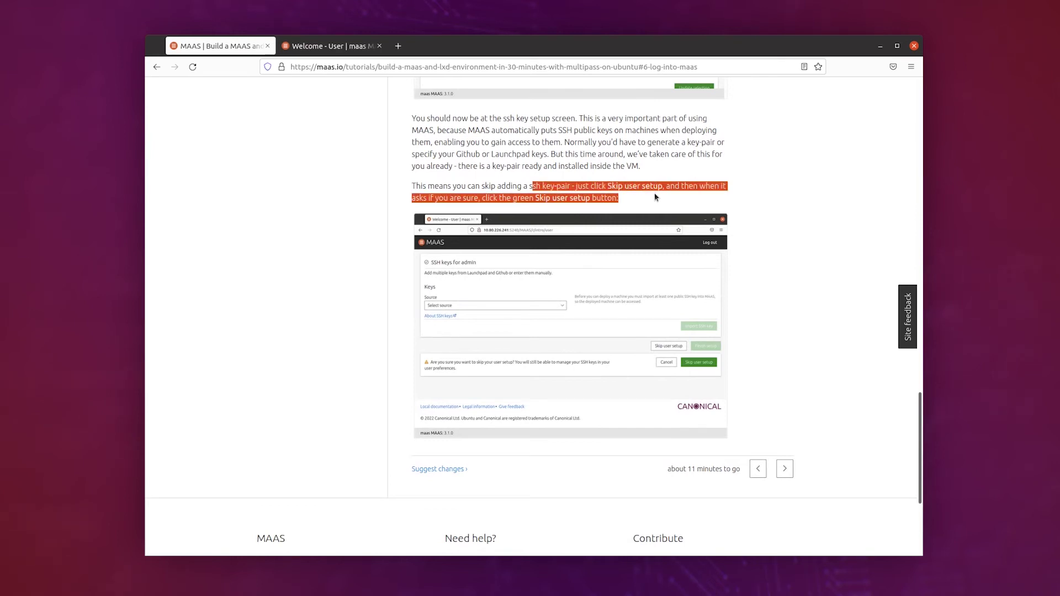
click(606, 186)
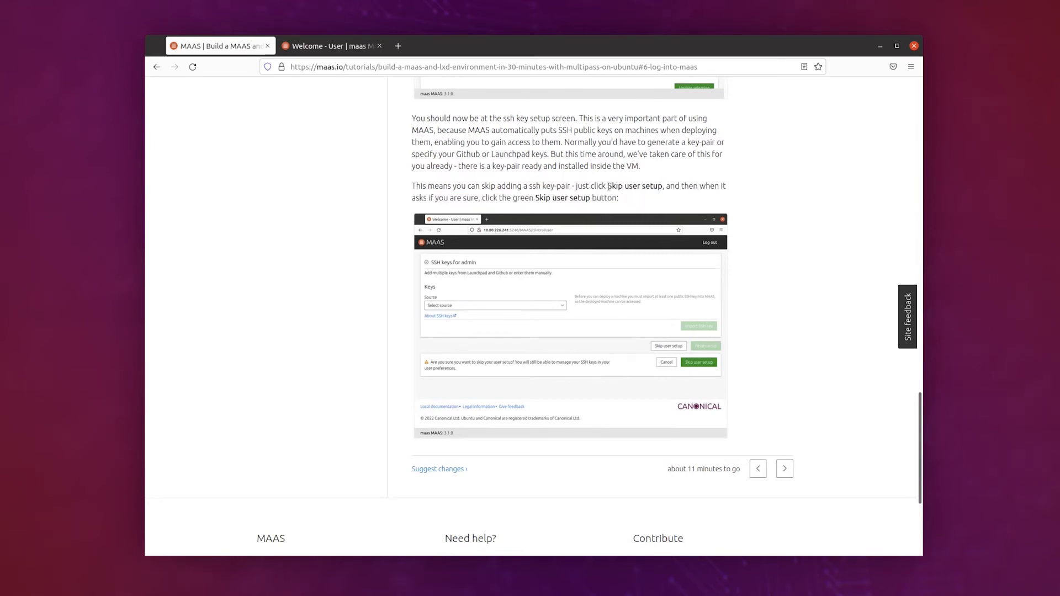
triple_click(577, 185)
click(637, 201)
Step: Skip the admin SSH key user setup and confirm it
click(332, 46)
click(777, 340)
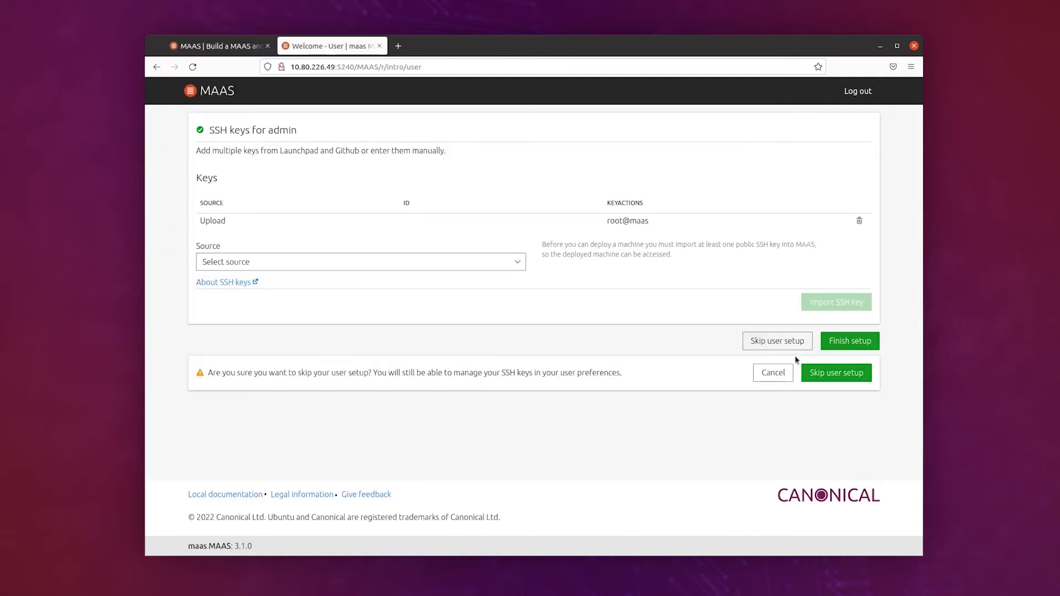
click(832, 376)
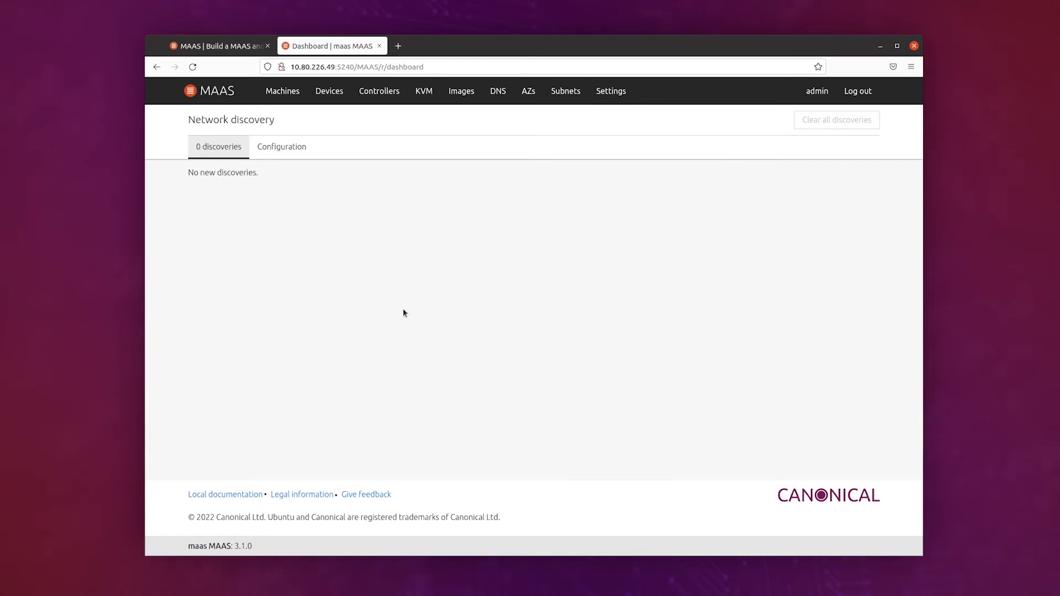
Step: Advance the tutorial to step 7, 'Verify and explore your MAAS and LXD installation', then return to MAAS
click(219, 46)
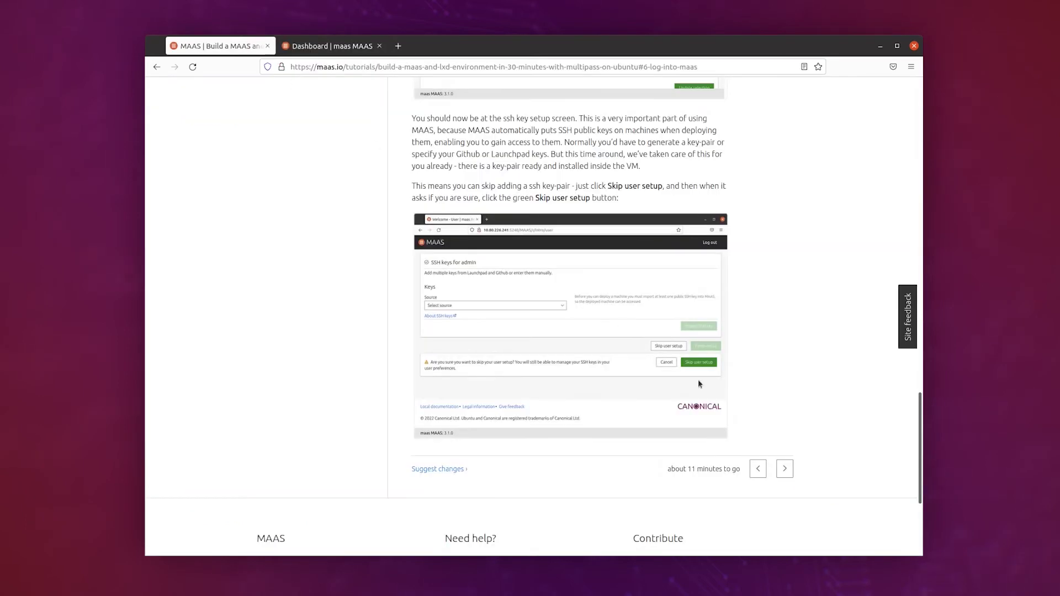
click(784, 470)
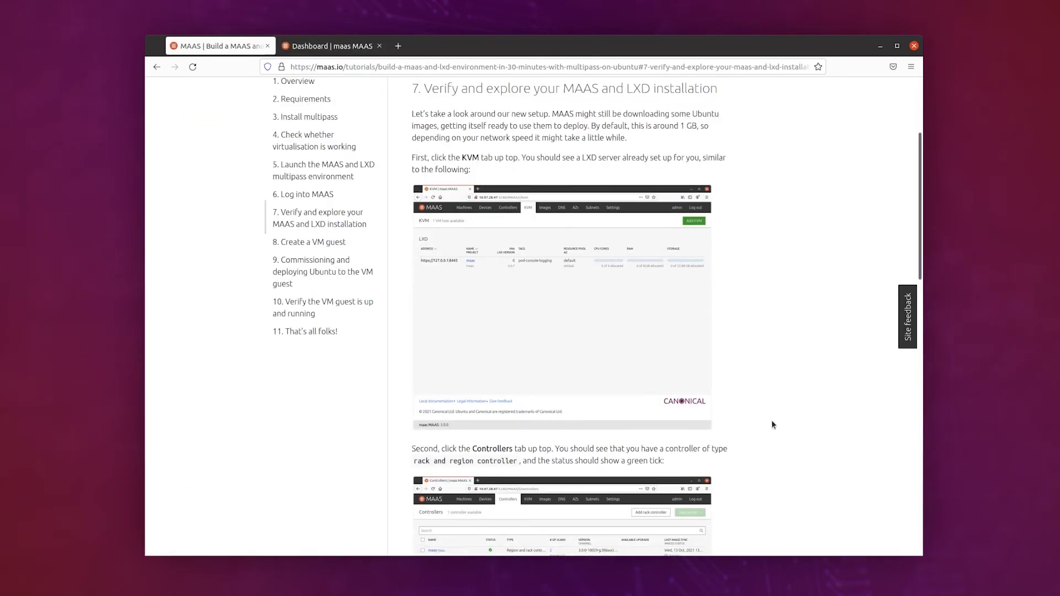
drag(474, 88, 706, 94)
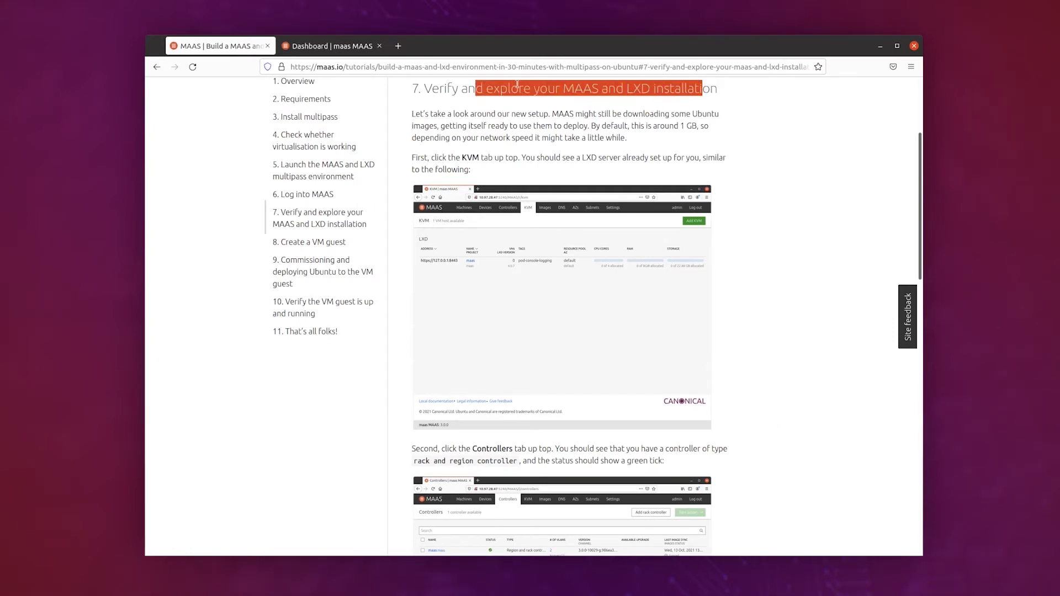
click(332, 47)
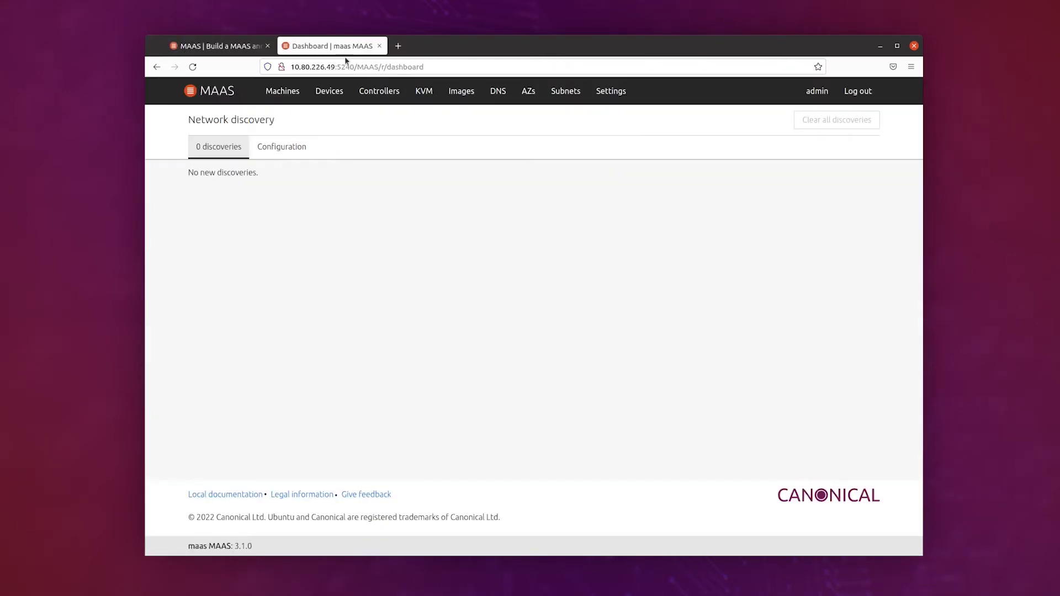
Step: View the KVM hosts list showing LXD host just-deer with 0 VMs
click(426, 96)
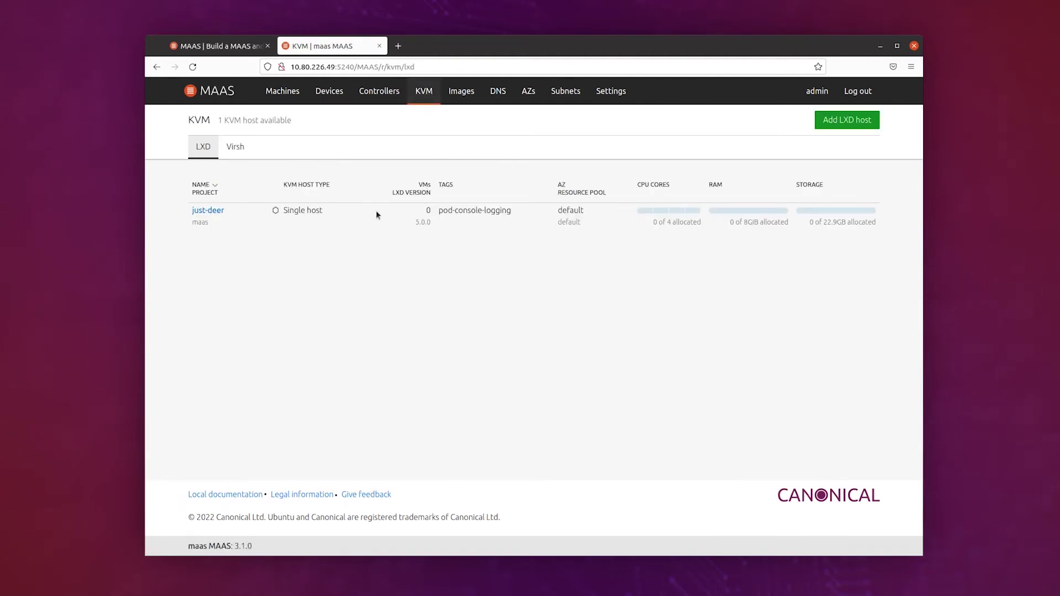
drag(316, 211, 294, 211)
click(294, 211)
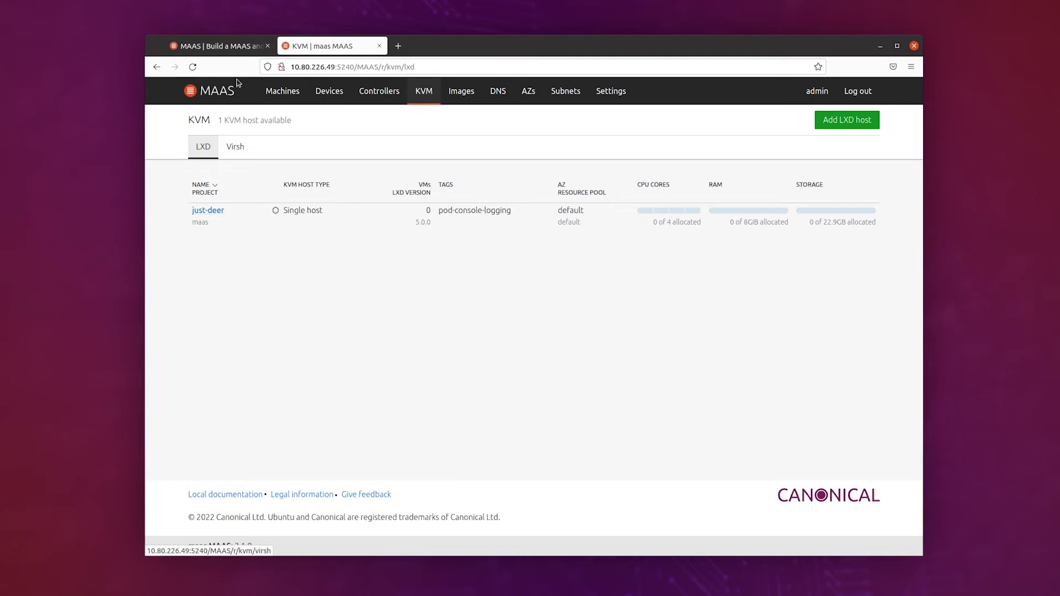
click(220, 46)
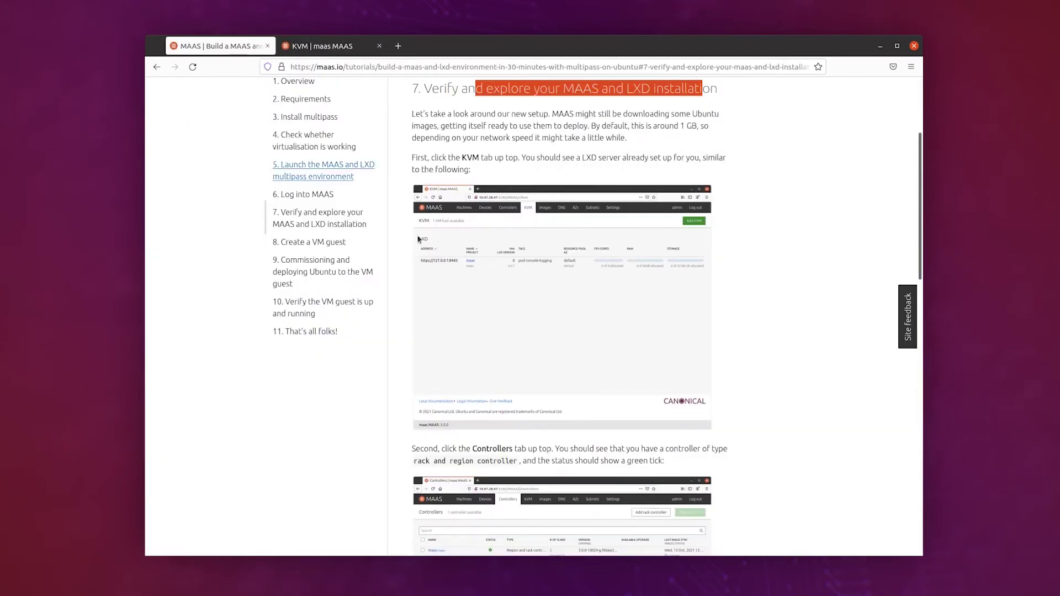
scroll(505, 305, down, 4)
click(331, 45)
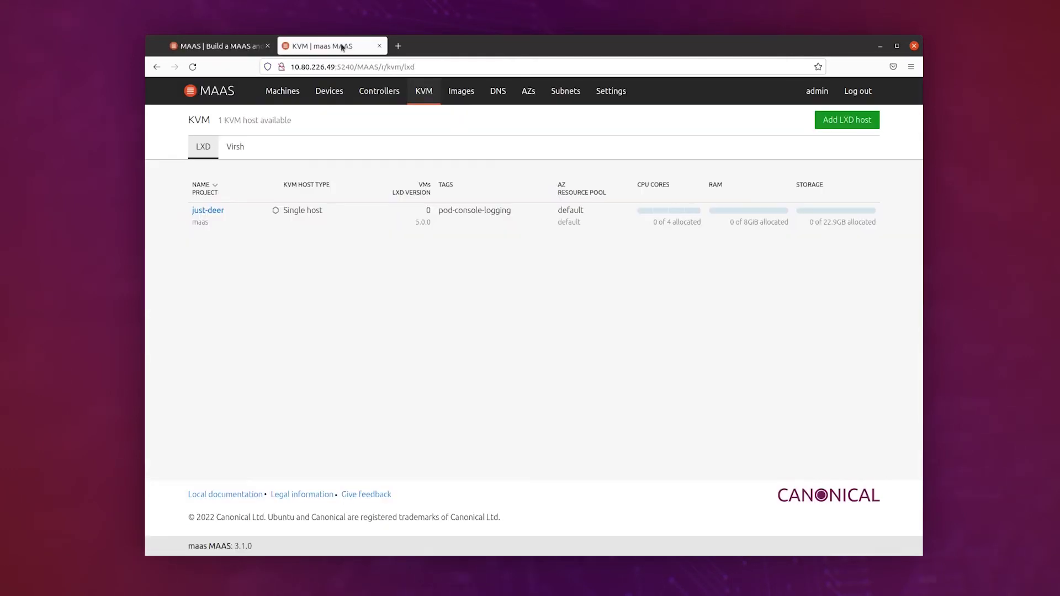
Step: Check the controllers and synced 20.04 boot image, then open KVM host just-deer
click(378, 91)
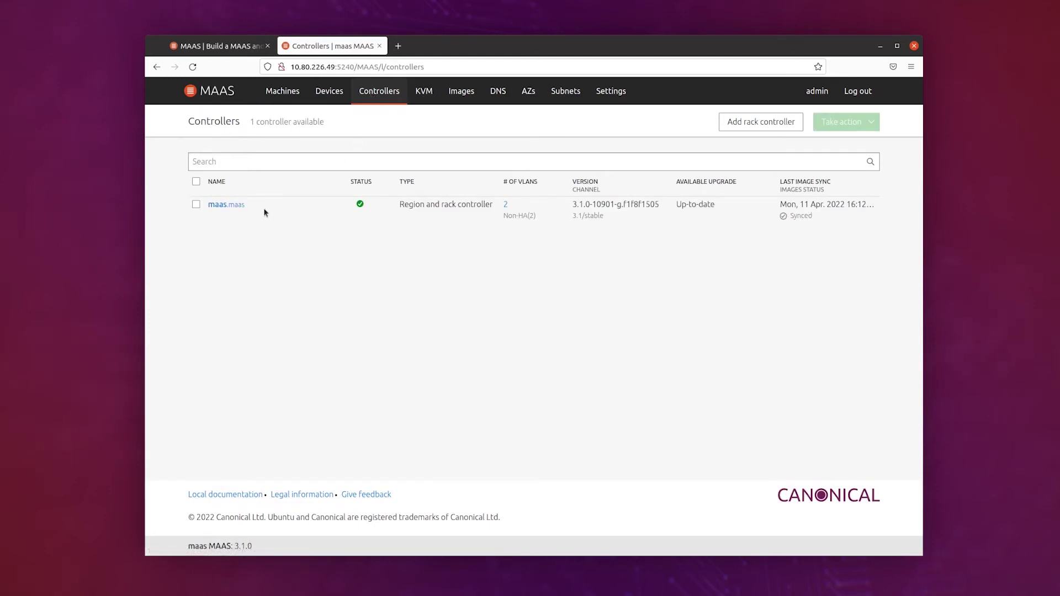
drag(404, 205, 485, 208)
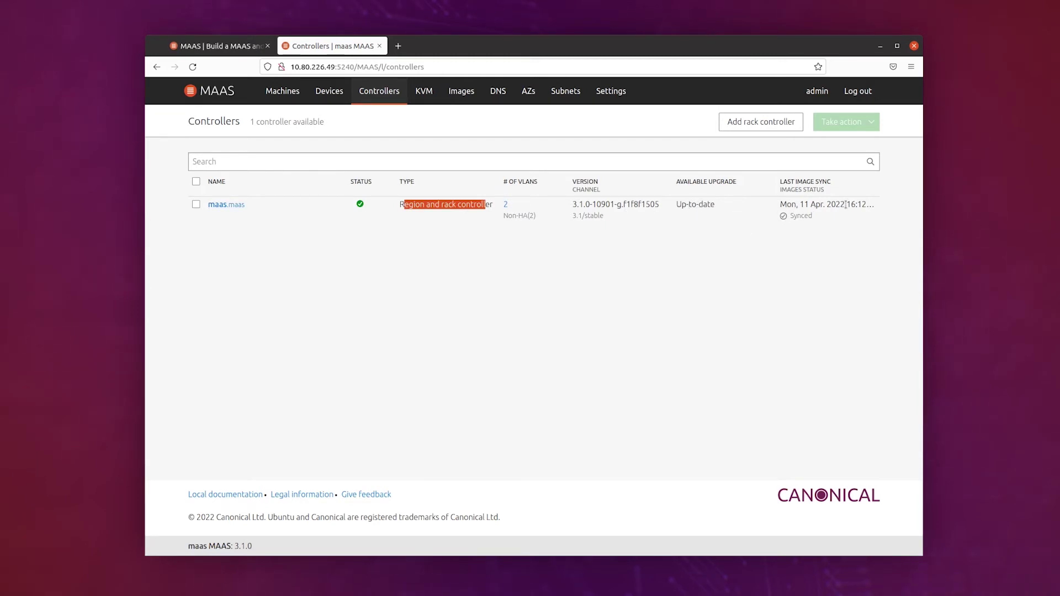
click(461, 91)
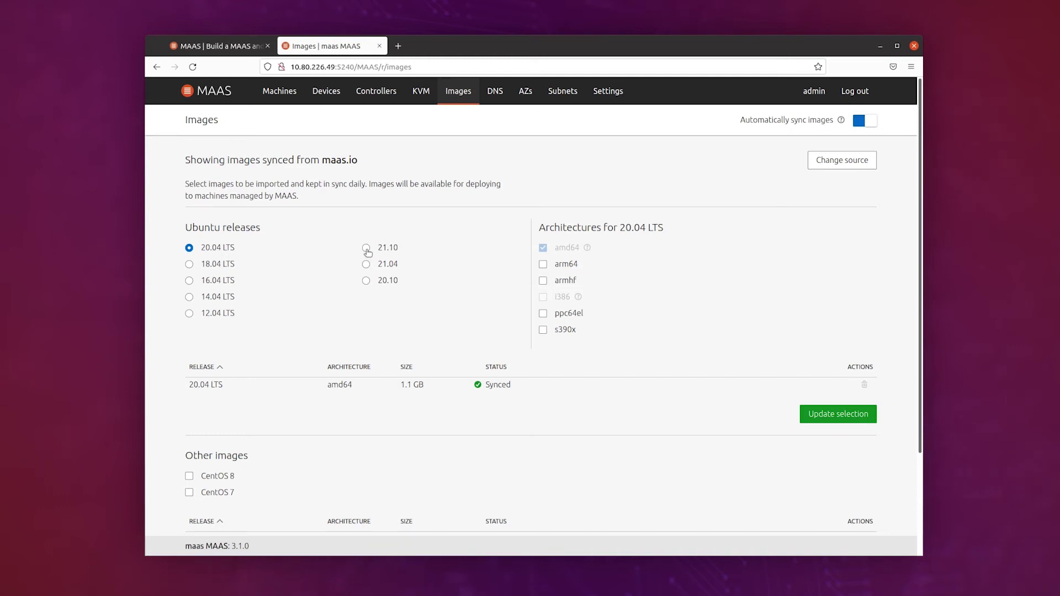
click(420, 91)
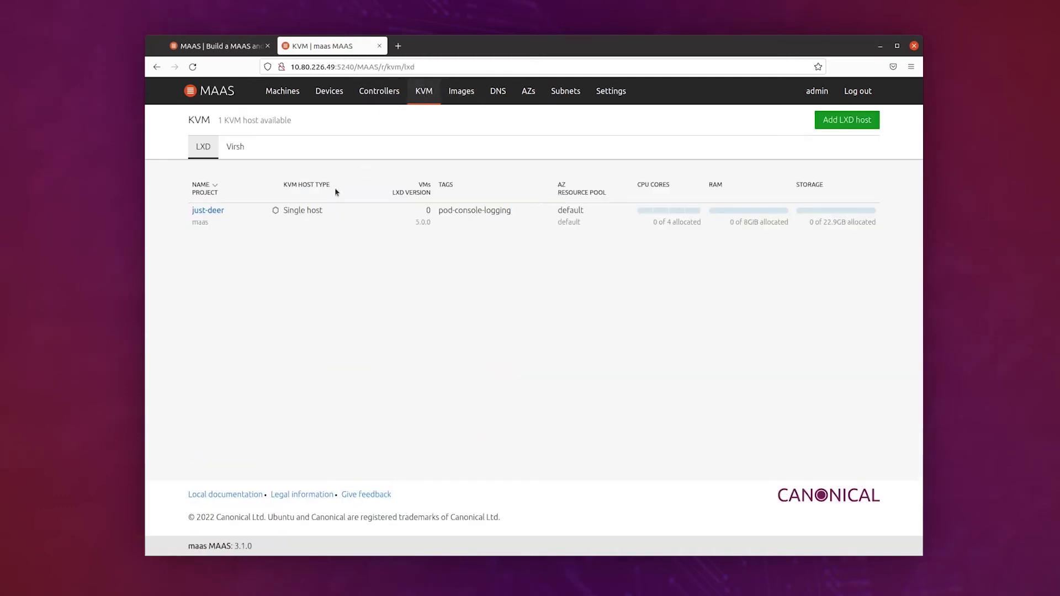
click(208, 211)
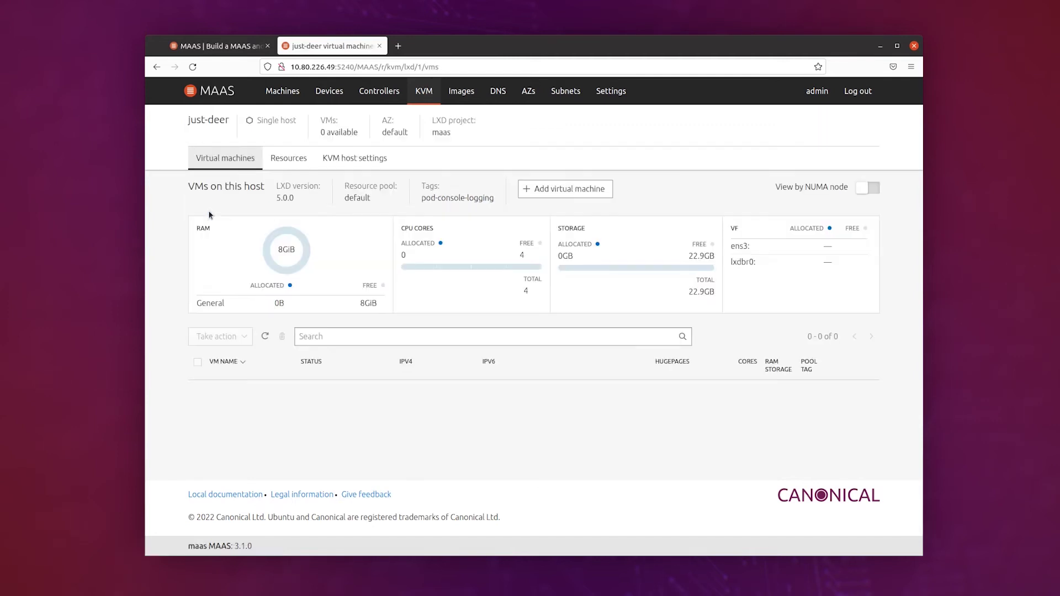
Step: Compose VM 'testmachine' on just-deer with 4096 MiB RAM and 4 cores
click(550, 192)
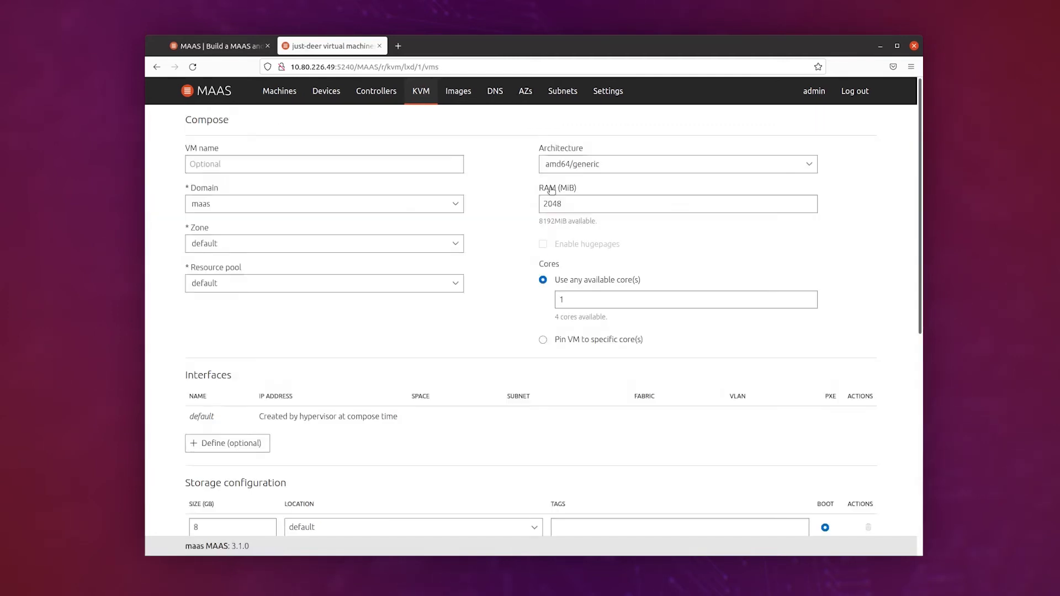
click(217, 162)
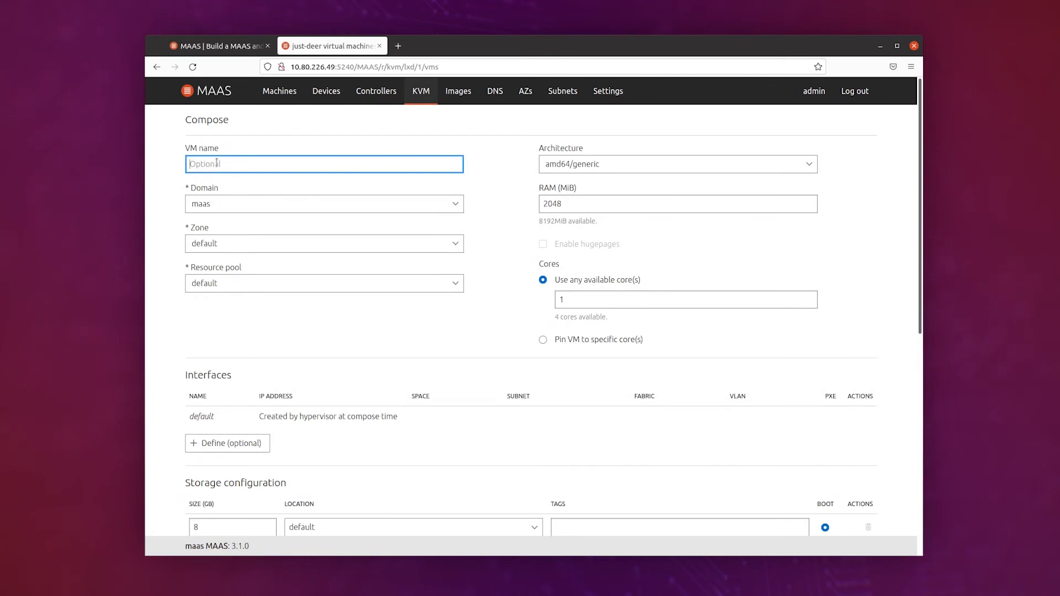
text(testmachine)
key(Tab)
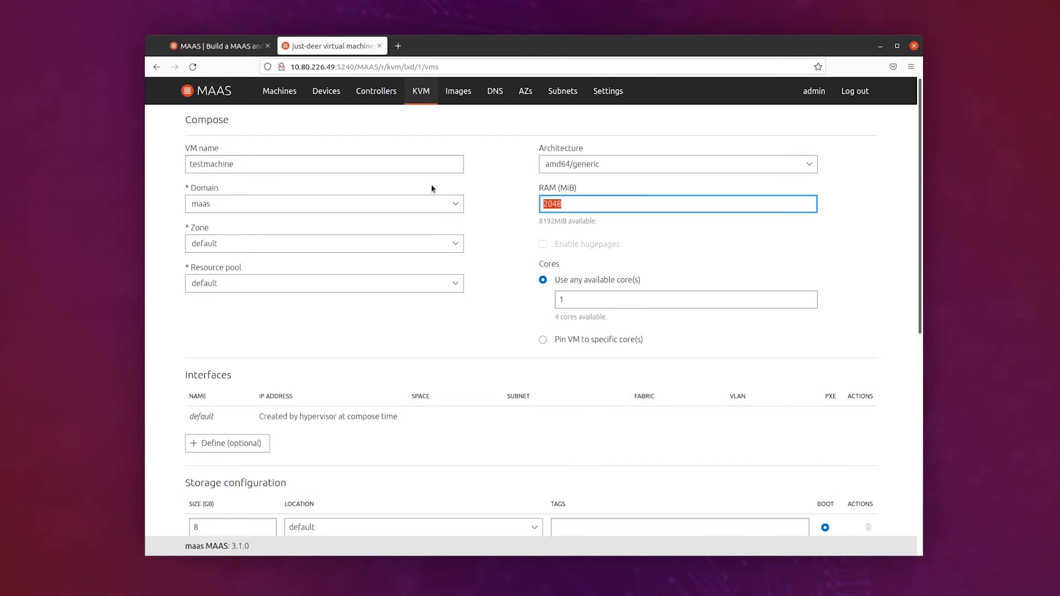
text(4096)
key(Tab)
text(4)
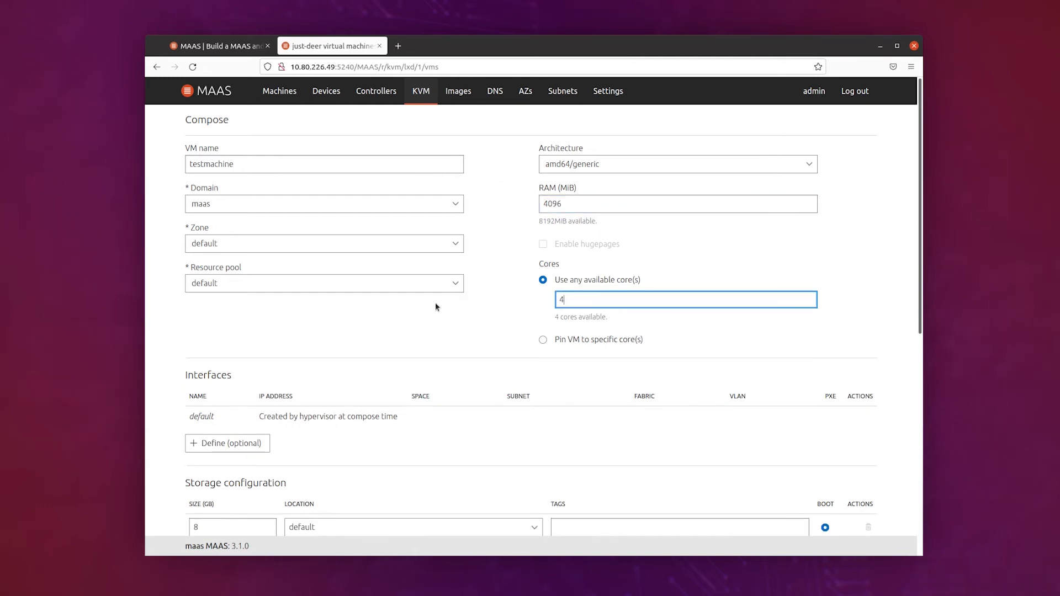
scroll(459, 295, down, 1)
scroll(460, 296, down, 3)
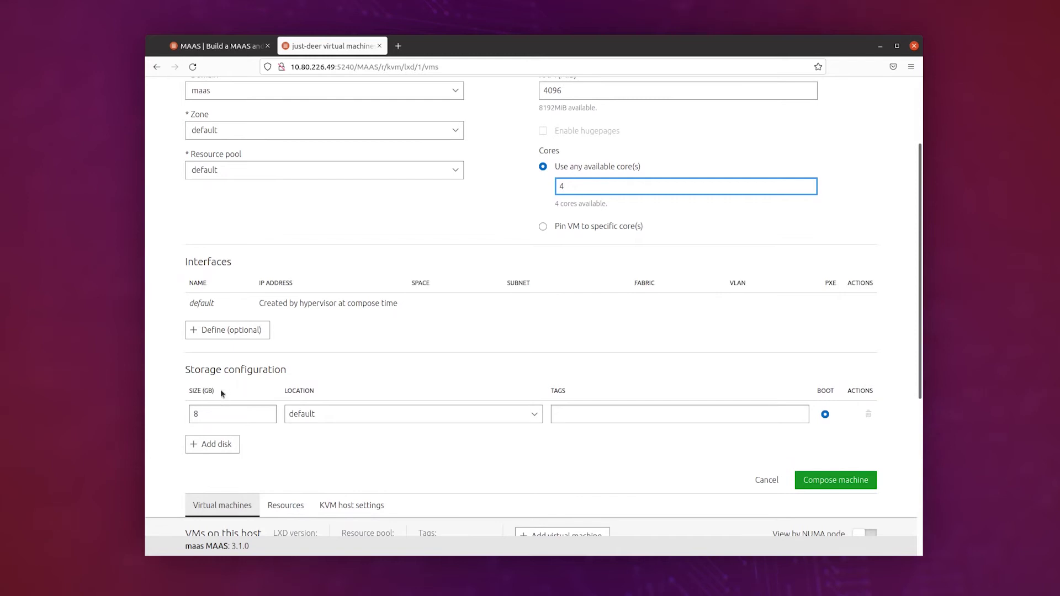
scroll(503, 344, down, 2)
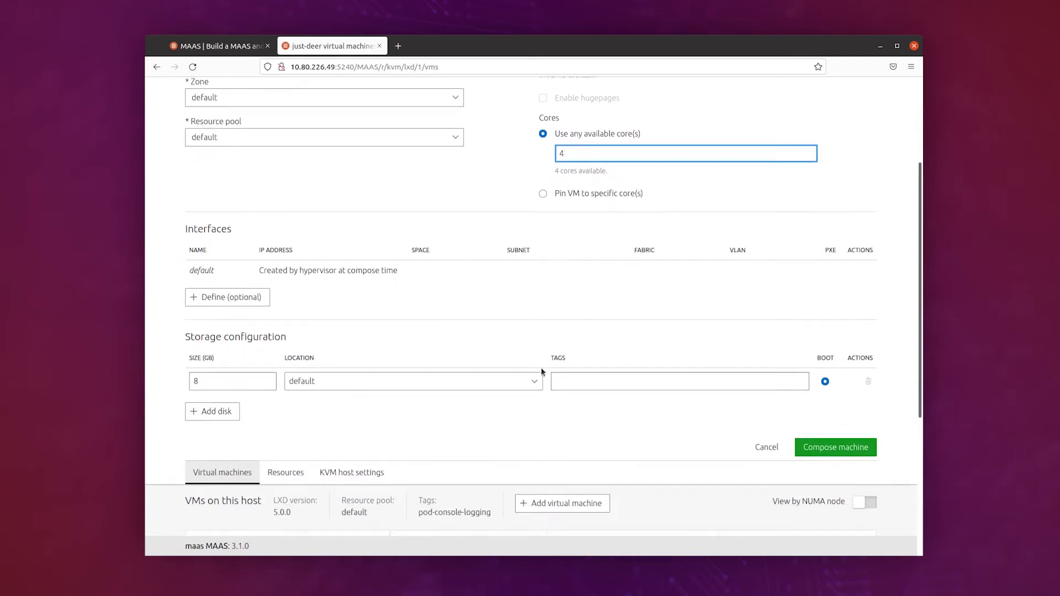
click(830, 427)
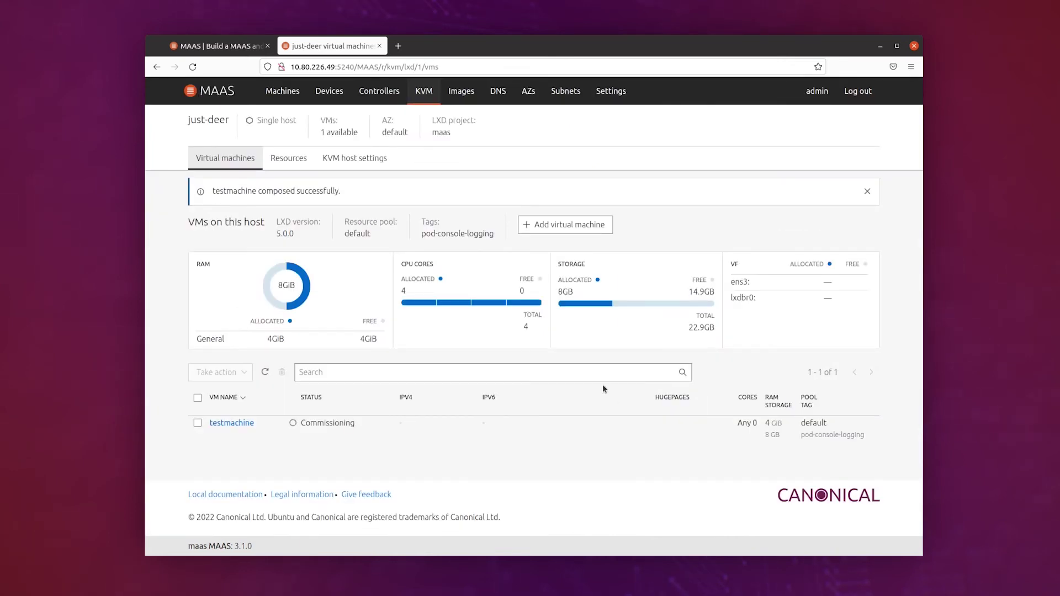
Step: Show the Machines list with testmachine listed as Commissioning
double_click(305, 424)
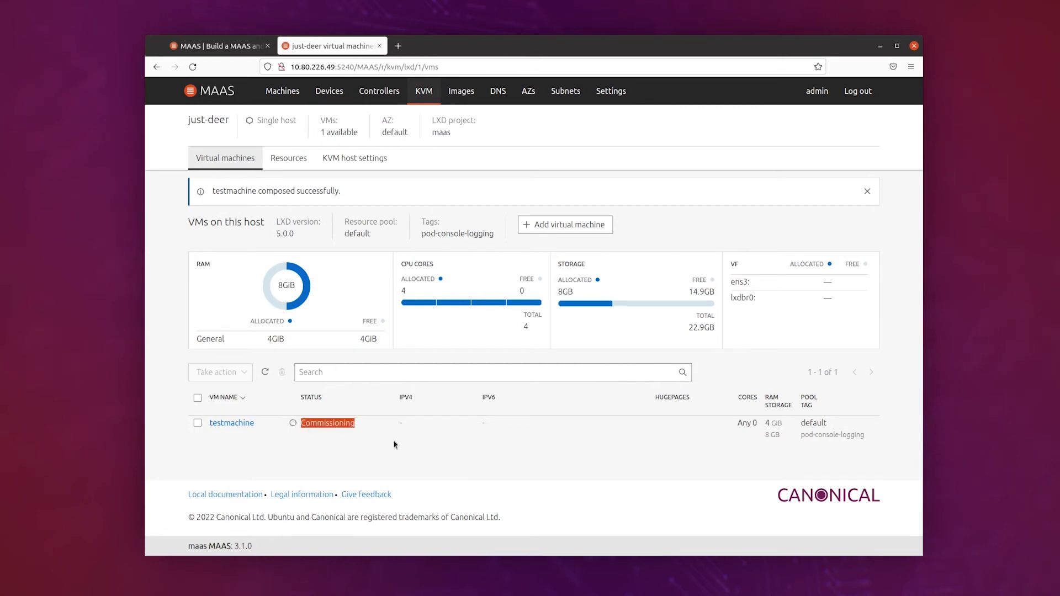
click(282, 91)
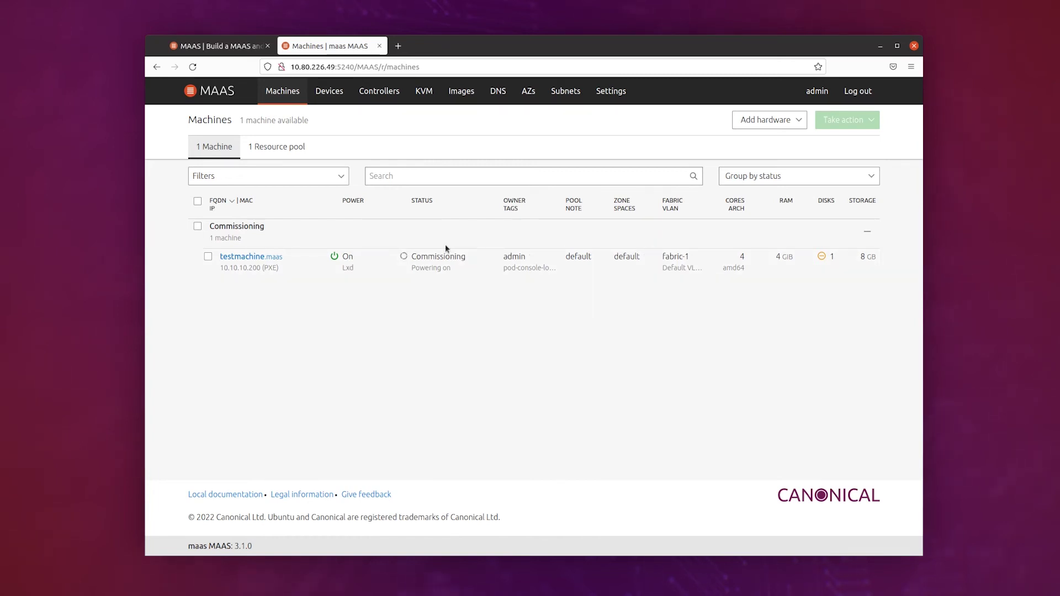
Step: Follow testmachine's commissioning scripts until they pass and the machine is Ready
click(242, 256)
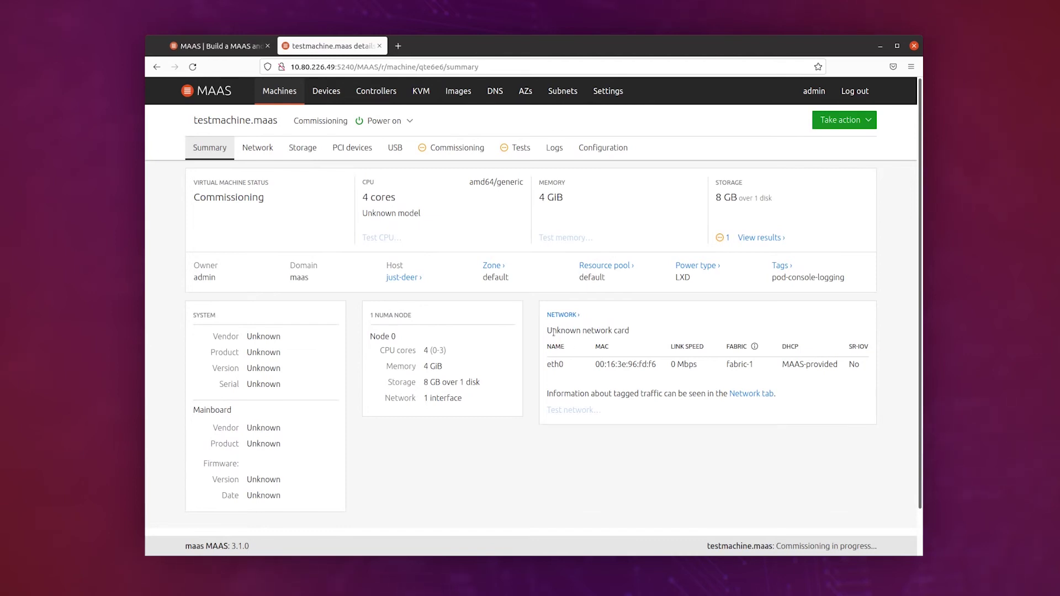
click(456, 151)
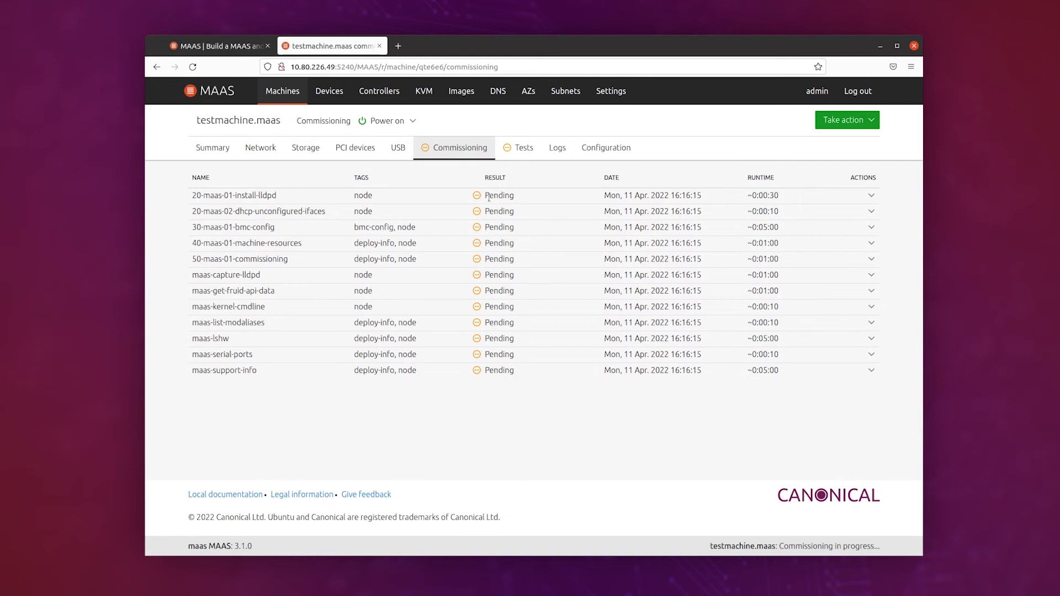
drag(488, 196, 507, 367)
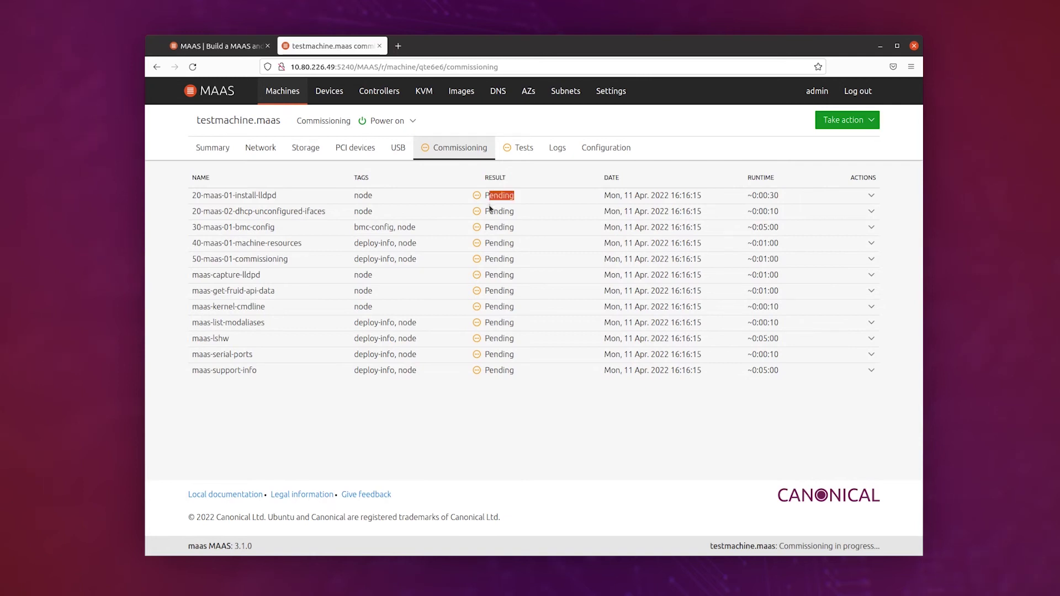
click(508, 366)
drag(496, 205, 511, 298)
click(510, 307)
click(520, 147)
click(456, 148)
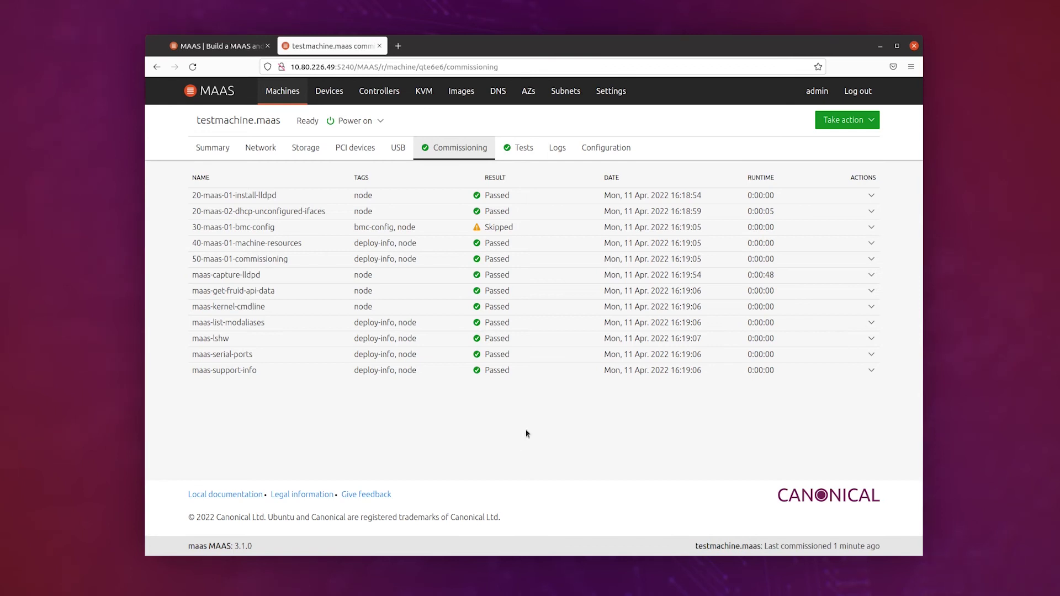
Step: Check testmachine's test results and the tutorial, then return to Machines showing it Ready
click(515, 155)
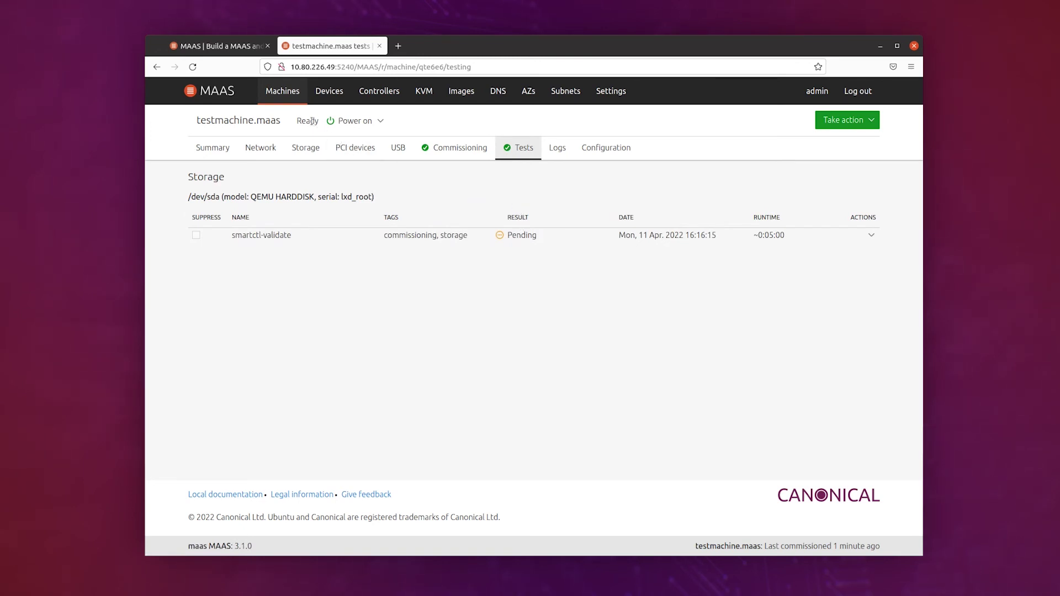
click(219, 46)
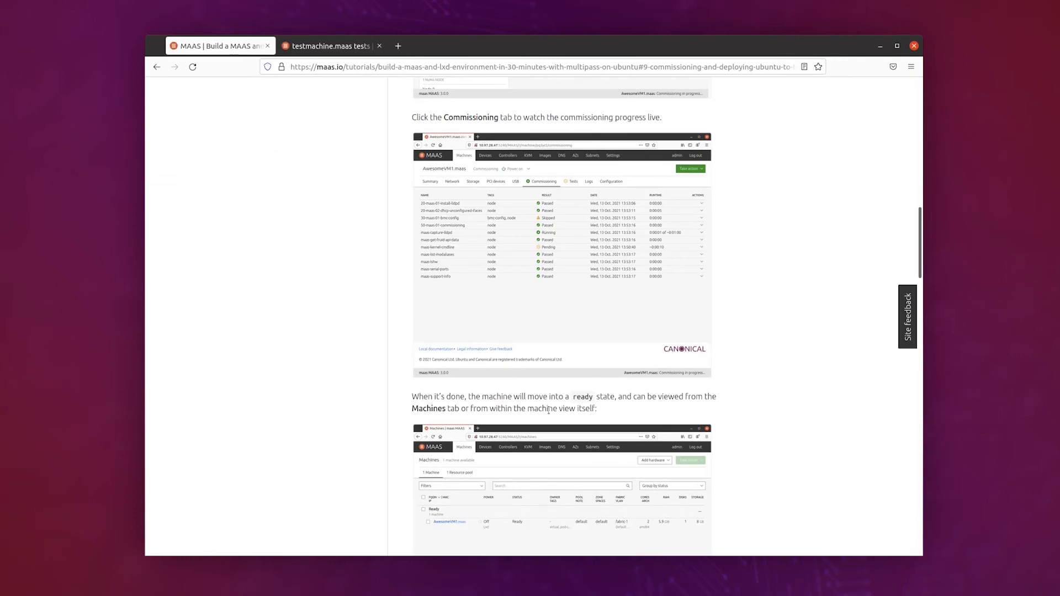
drag(455, 398, 621, 408)
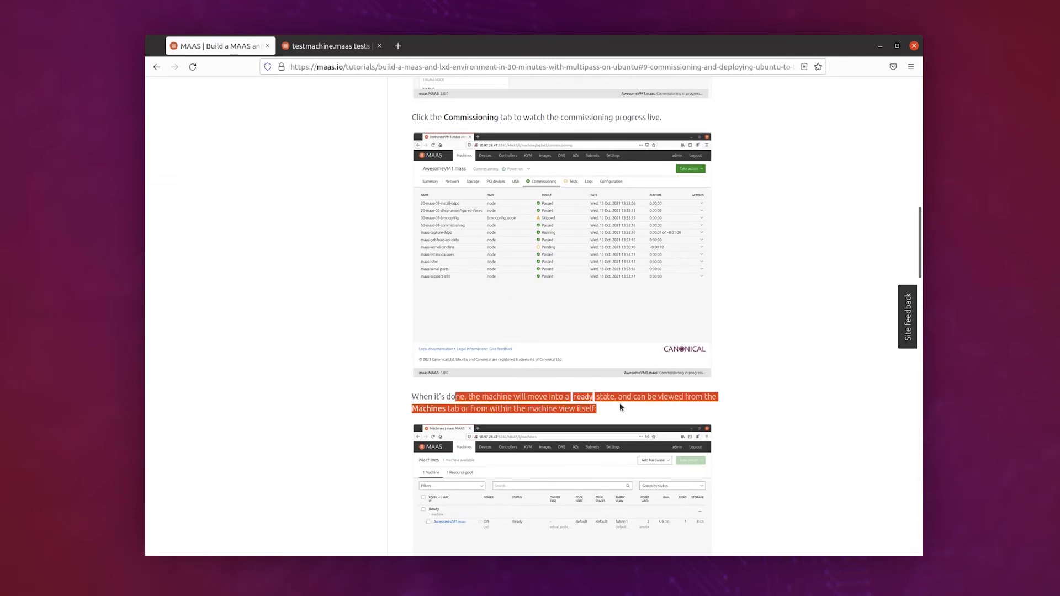
click(550, 405)
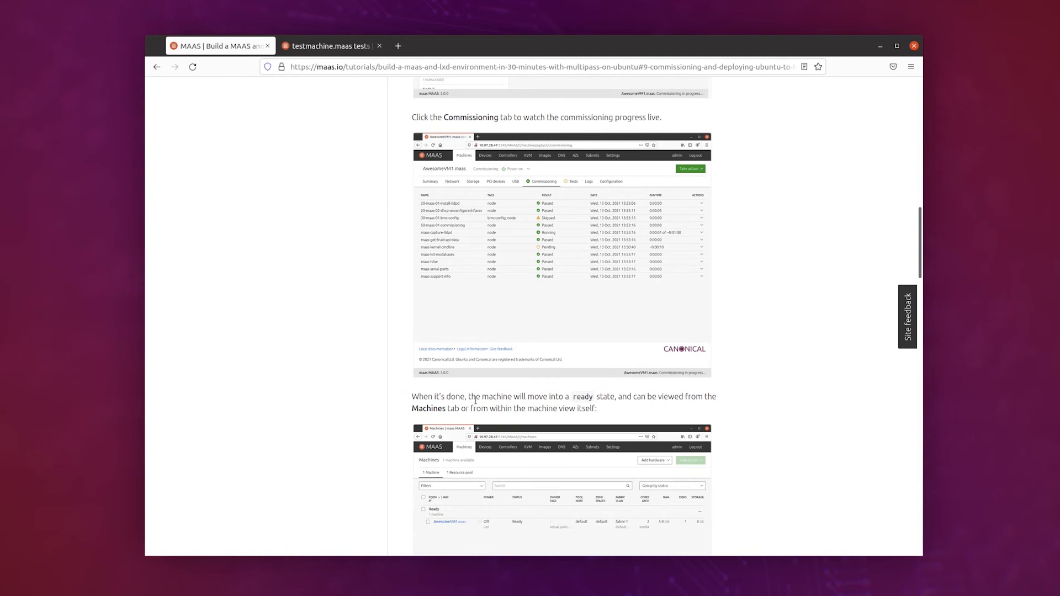
click(331, 46)
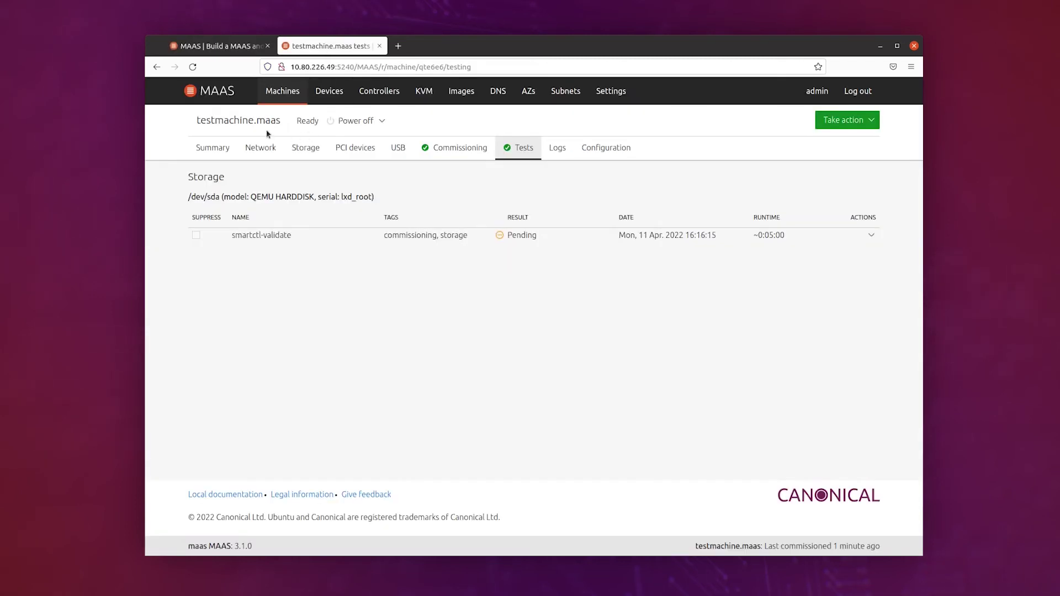
click(285, 96)
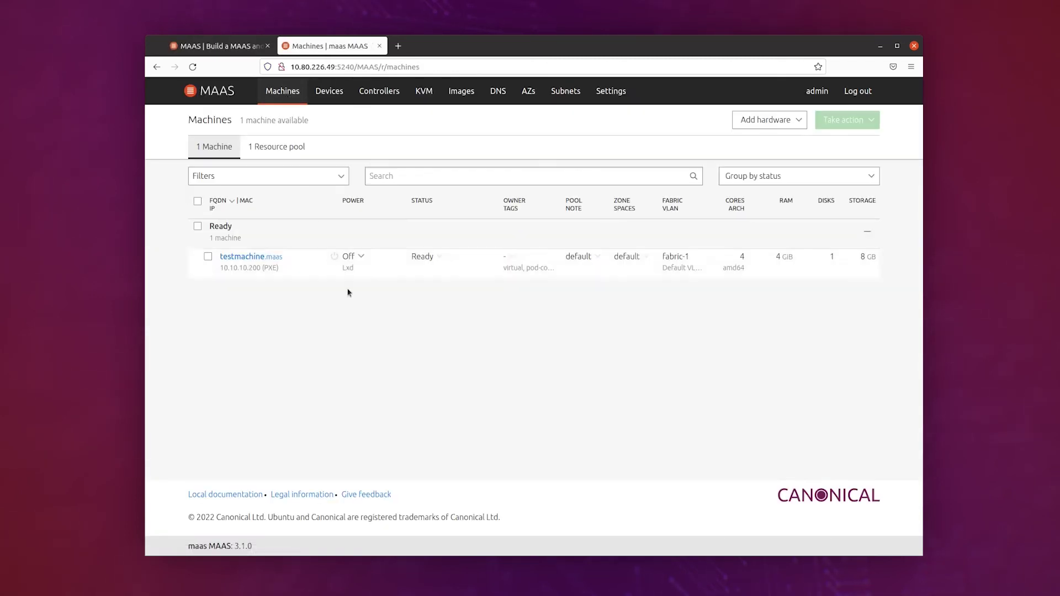
mouse_move(447, 262)
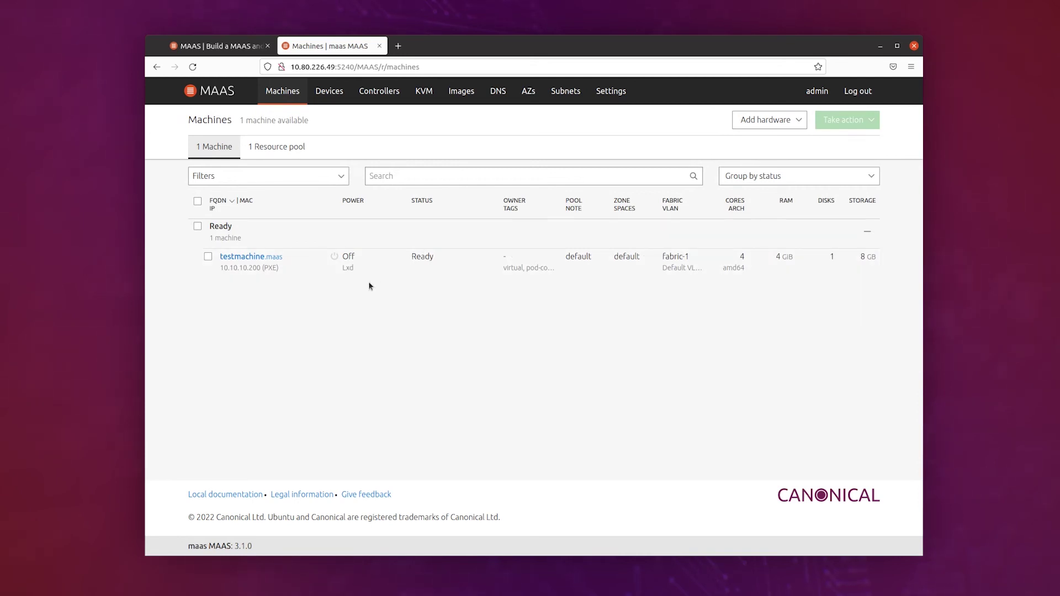
Step: Deploy testmachine with Ubuntu 20.04 LTS, leaving cloud-init user data off
click(208, 257)
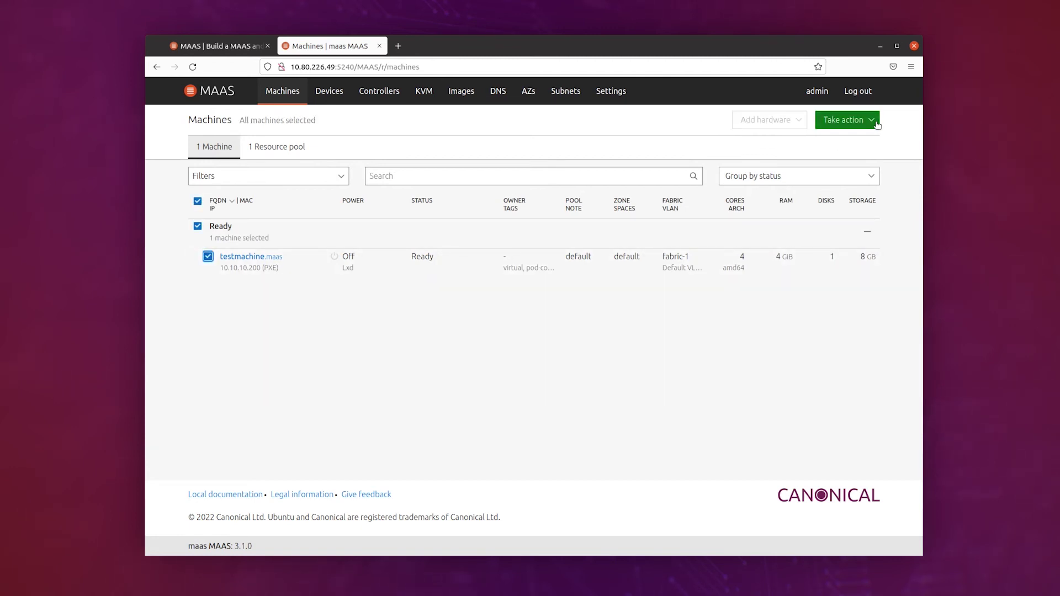
click(876, 123)
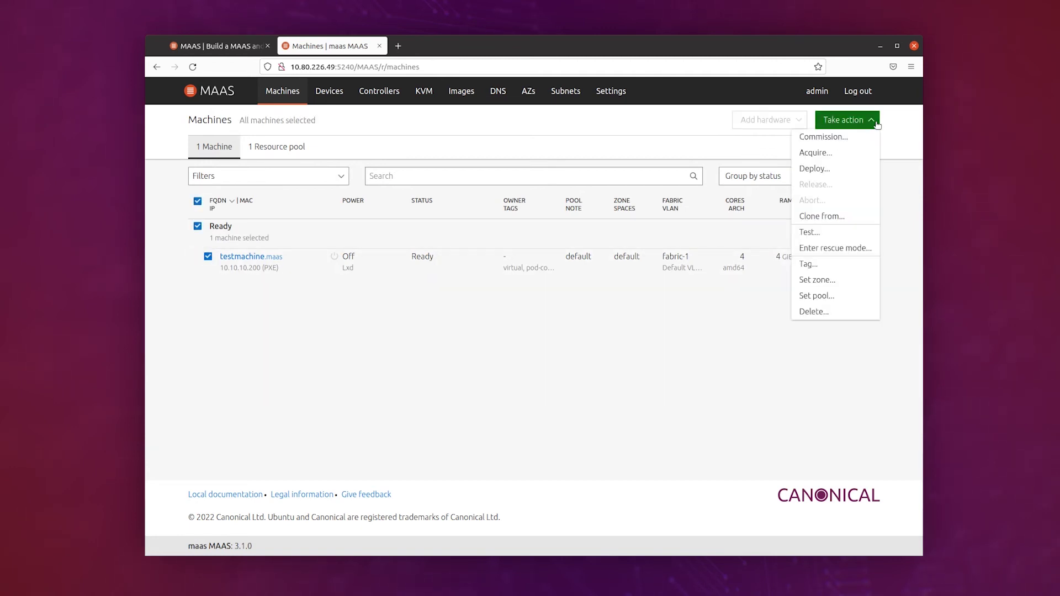
click(813, 168)
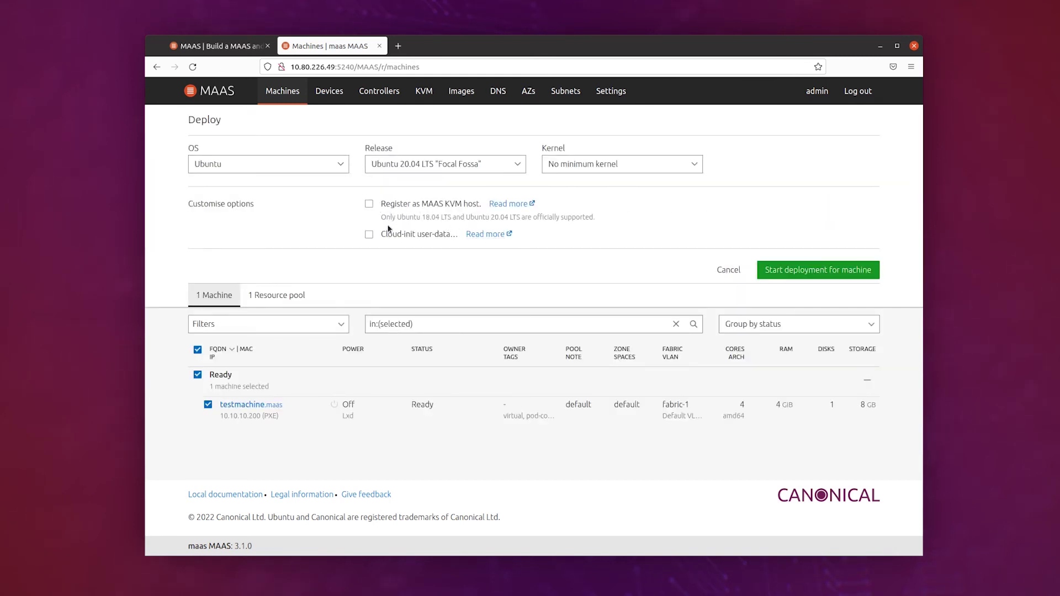
click(370, 235)
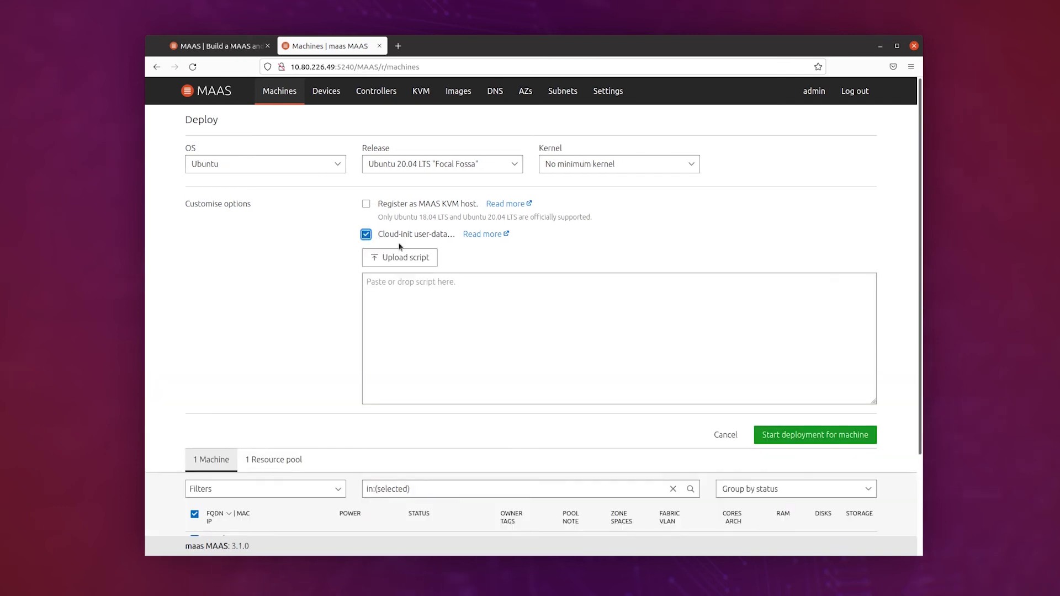
click(389, 292)
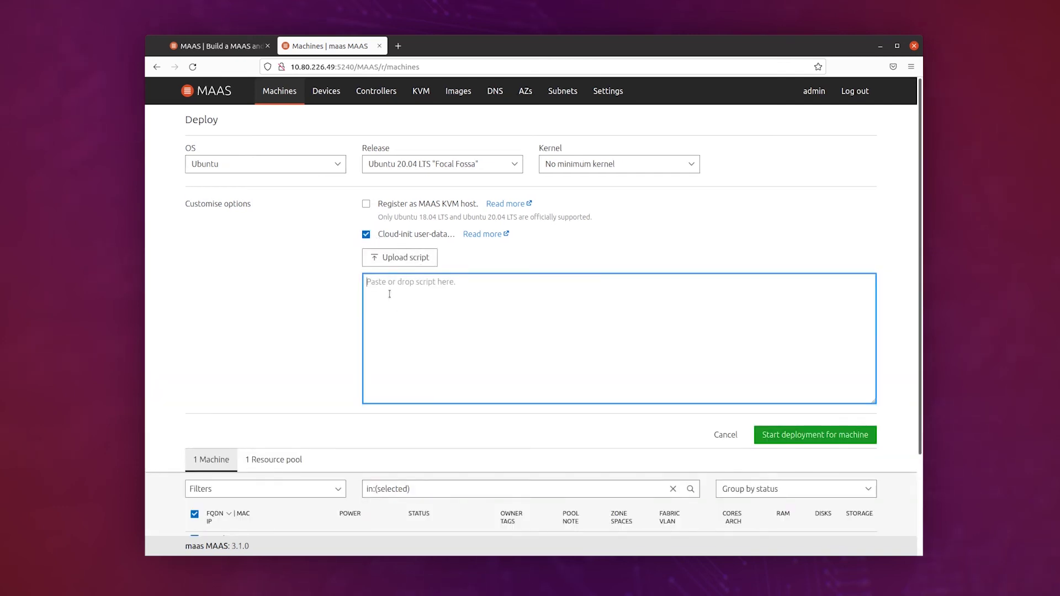
click(366, 235)
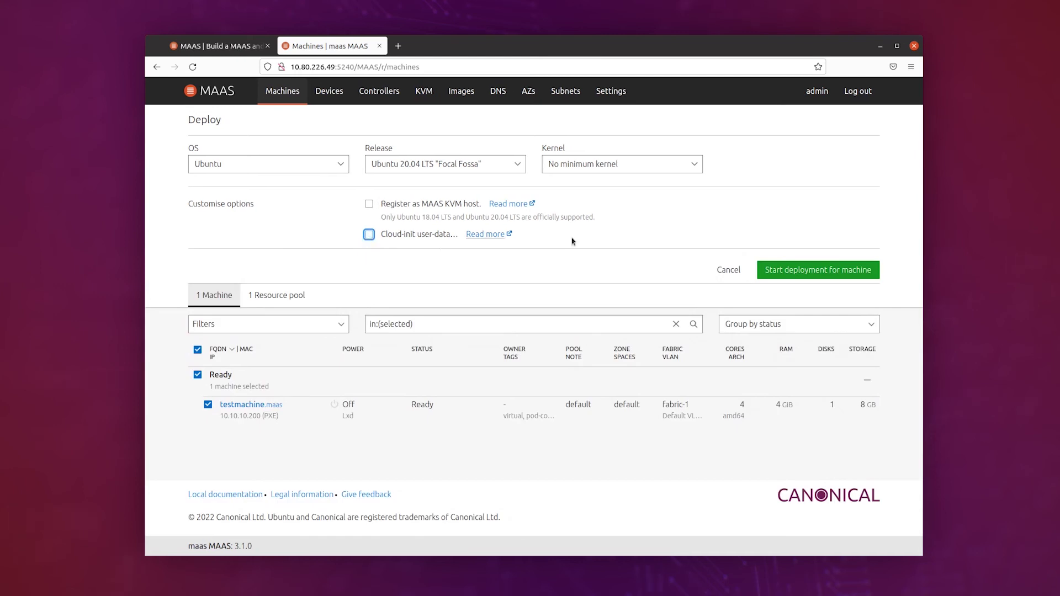
click(789, 272)
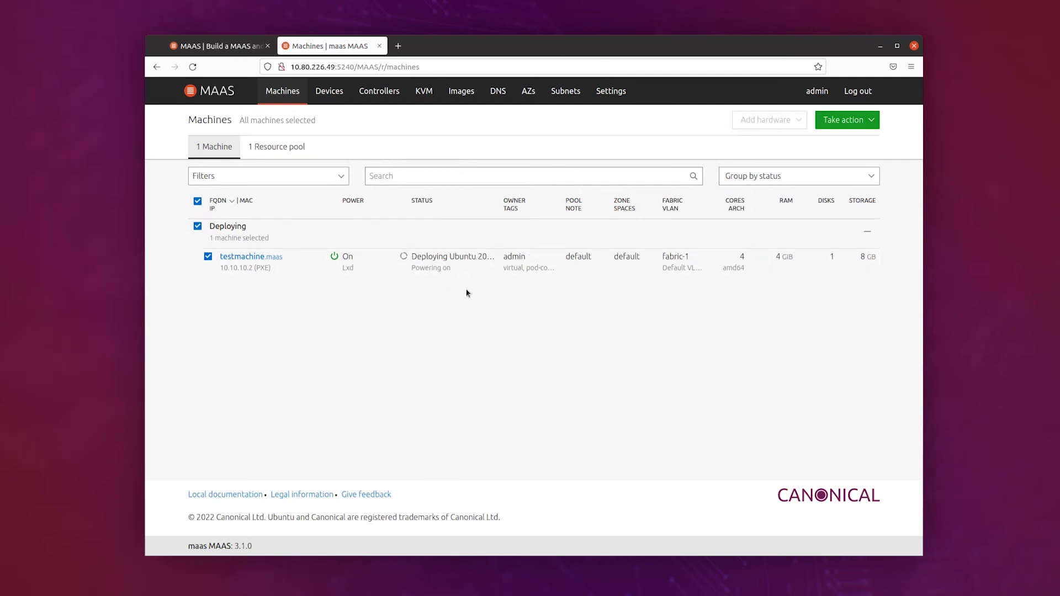
Step: Review testmachine's event log, including the Node powered on event
click(242, 257)
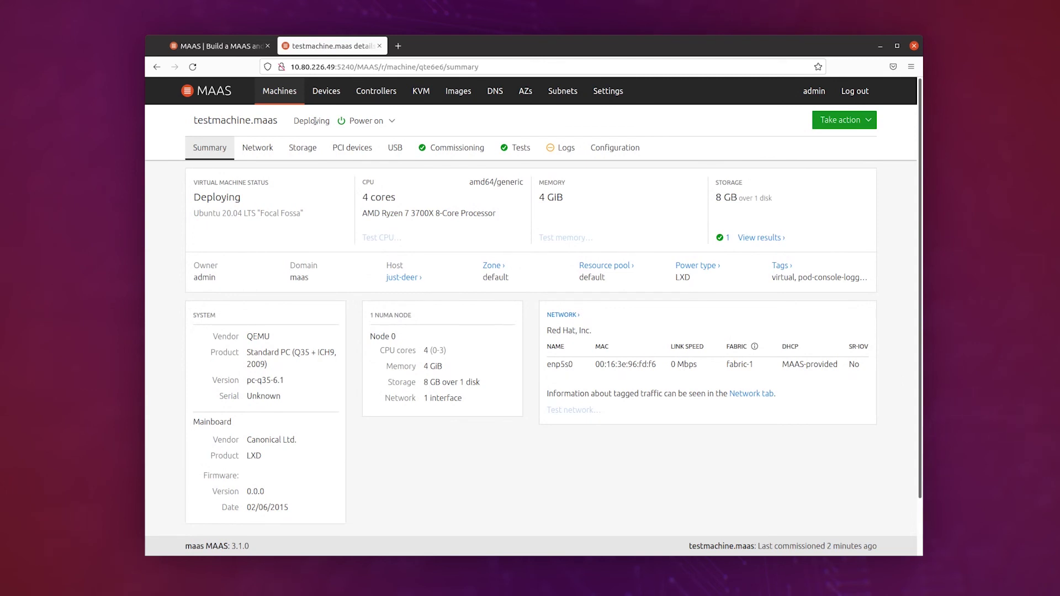
click(559, 148)
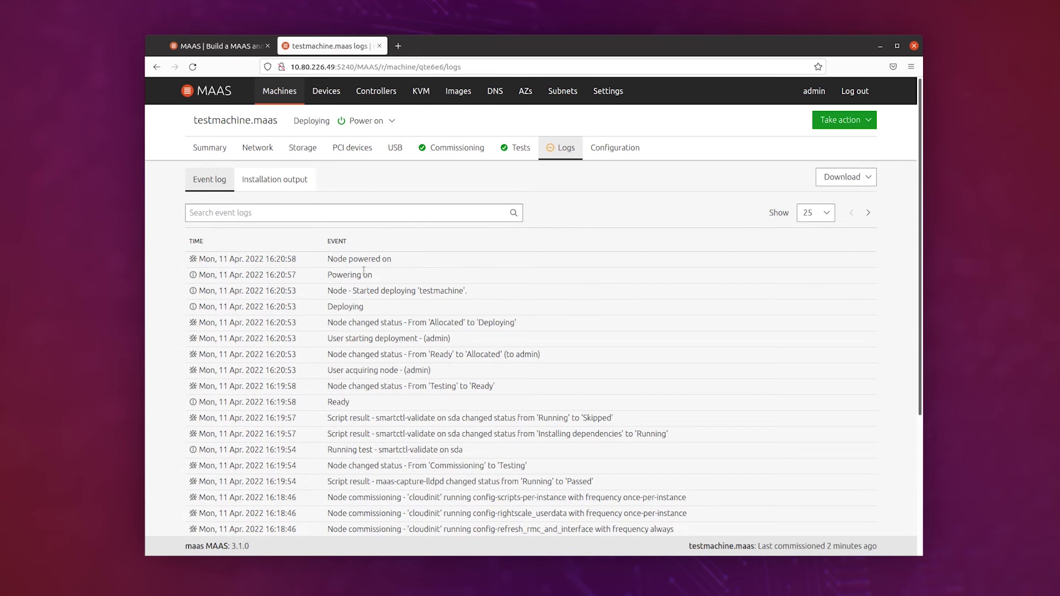
drag(330, 259, 383, 272)
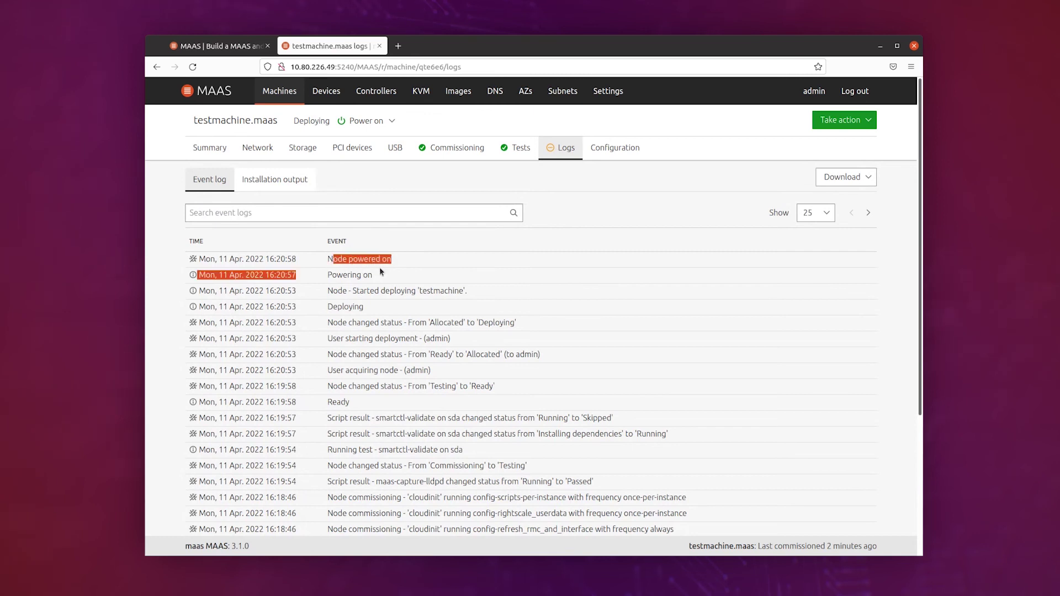
click(342, 262)
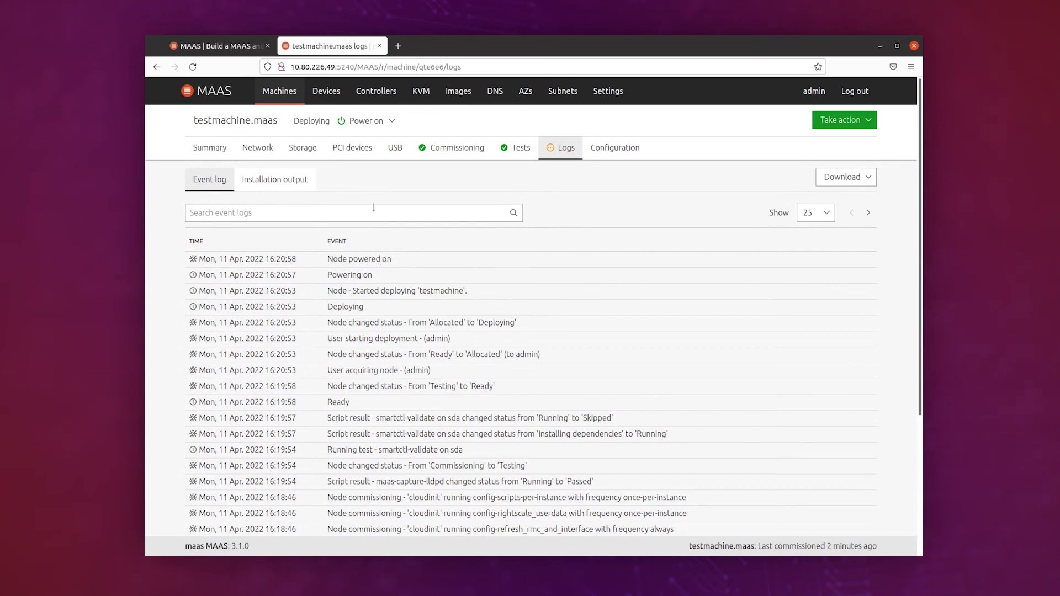
click(221, 153)
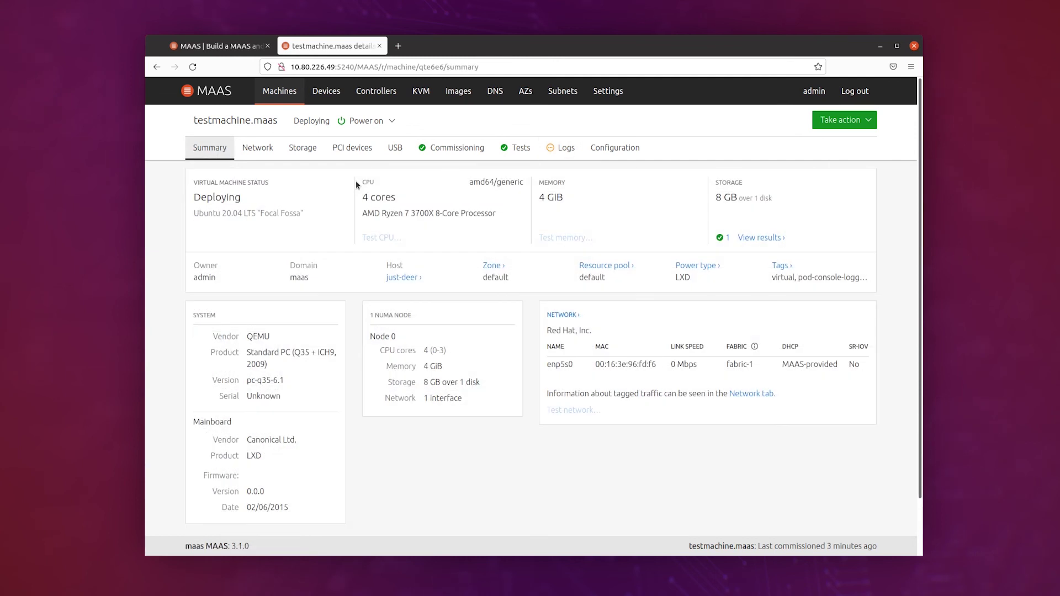
Step: Copy testmachine's address 10.10.10.2 from the Machines list
click(279, 91)
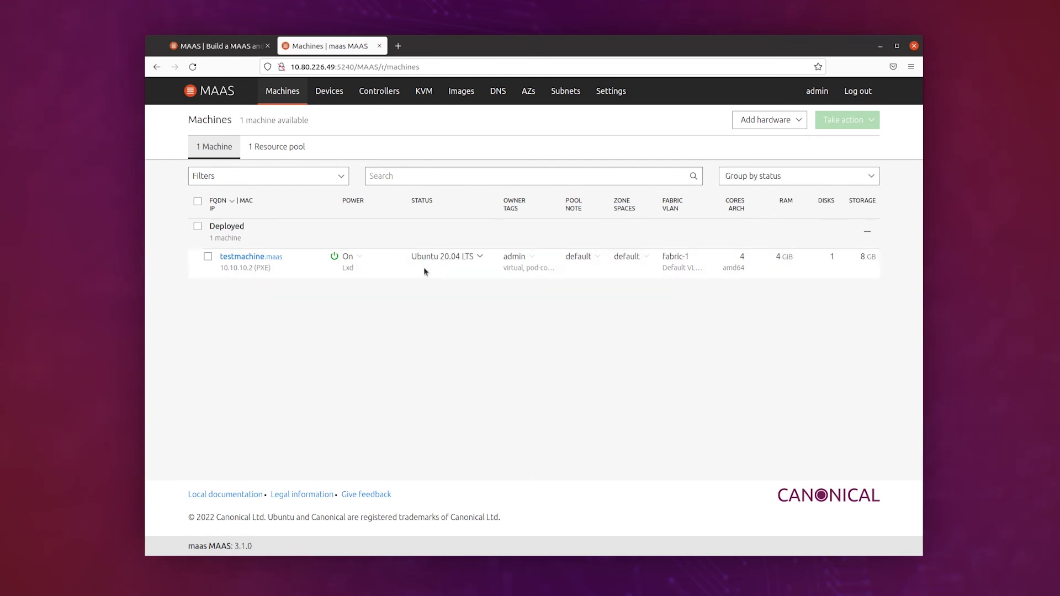
drag(219, 267, 252, 268)
right_click(238, 270)
Step: From the maas VM, get 3 of 3 ping replies from 10.10.10.2, then SSH into testmachine
click(254, 279)
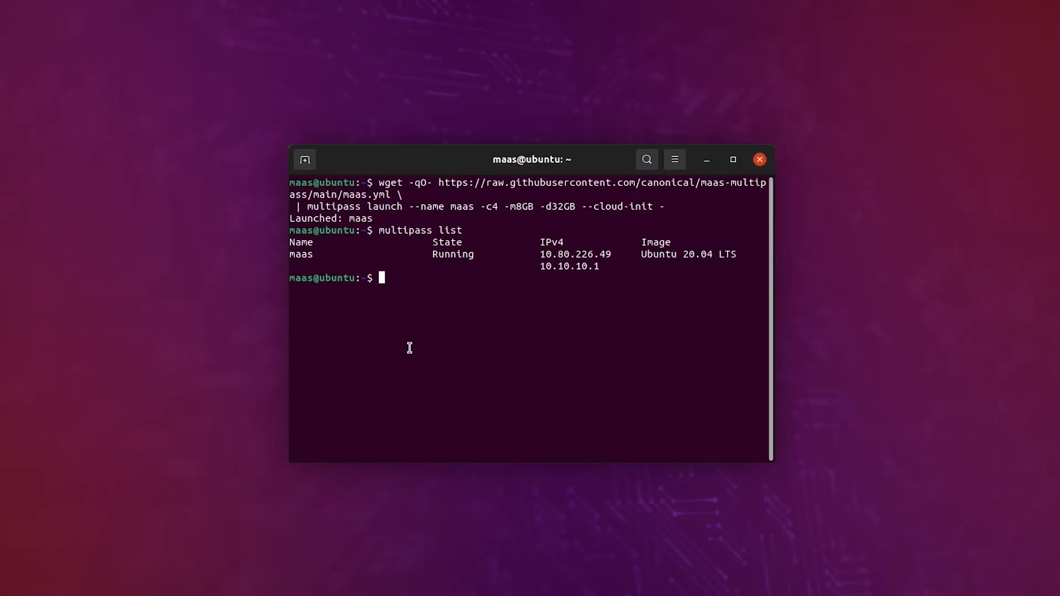
text(multipass shell maas)
key(Return)
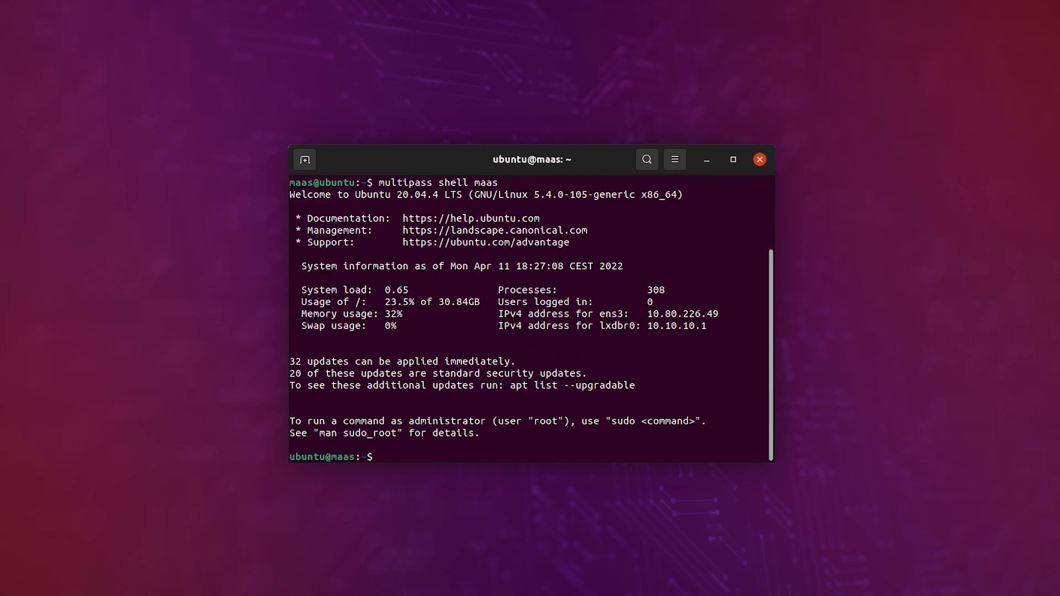
text(ping 10.10.10.2)
key(Return)
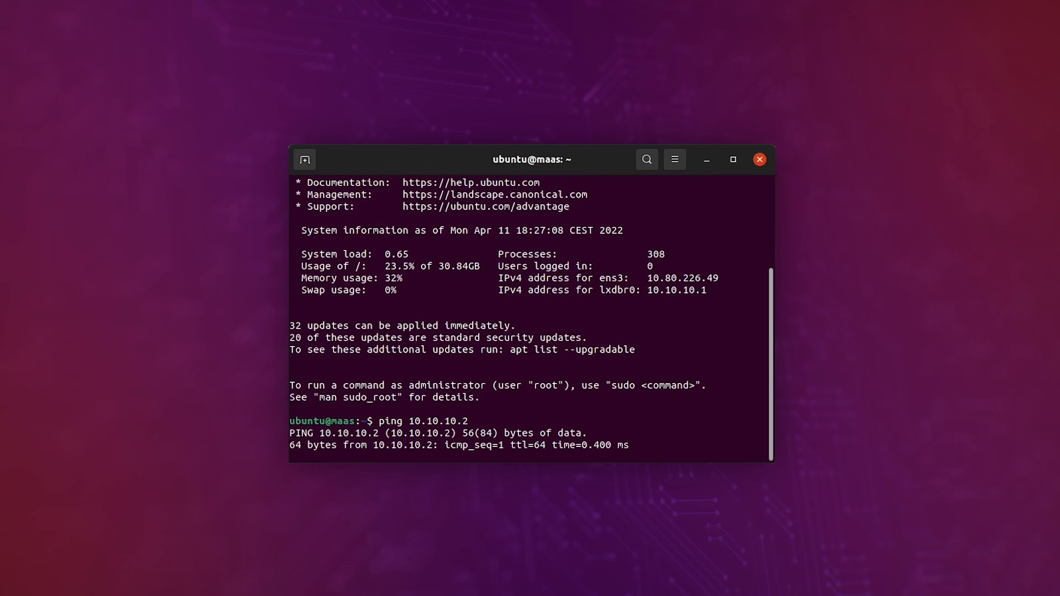
key(ctrl+c)
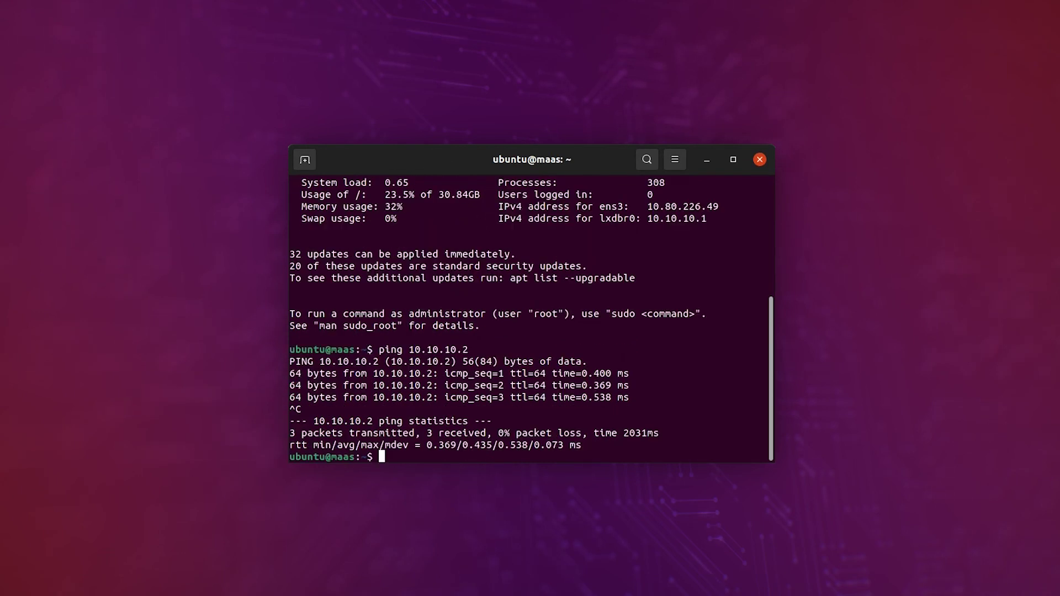
text(ssh )
text(10.10.10.2)
key(Return)
text(yes)
key(Return)
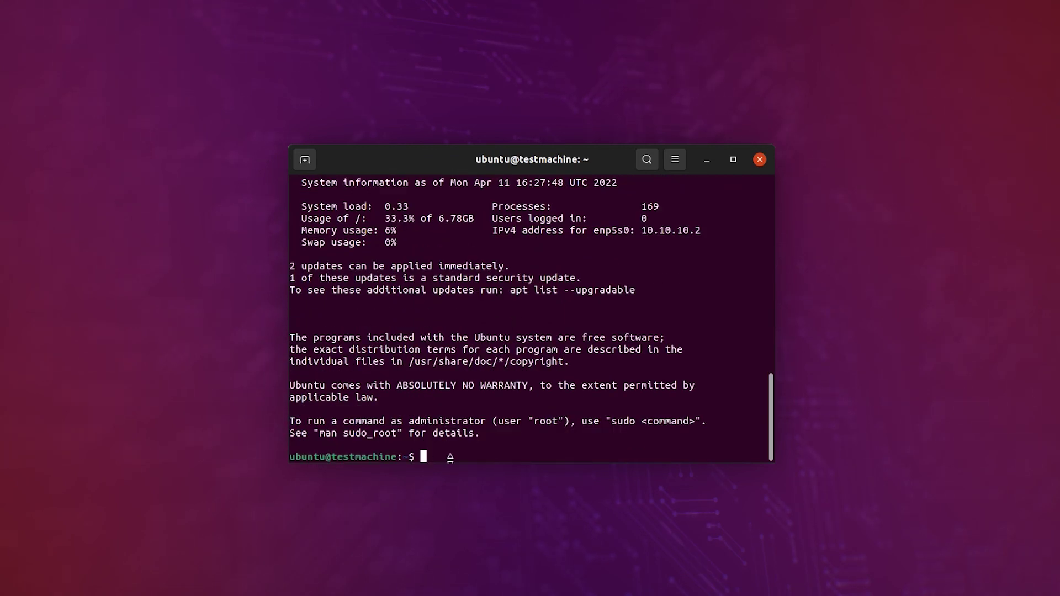
text(ping www.google.com)
key(Return)
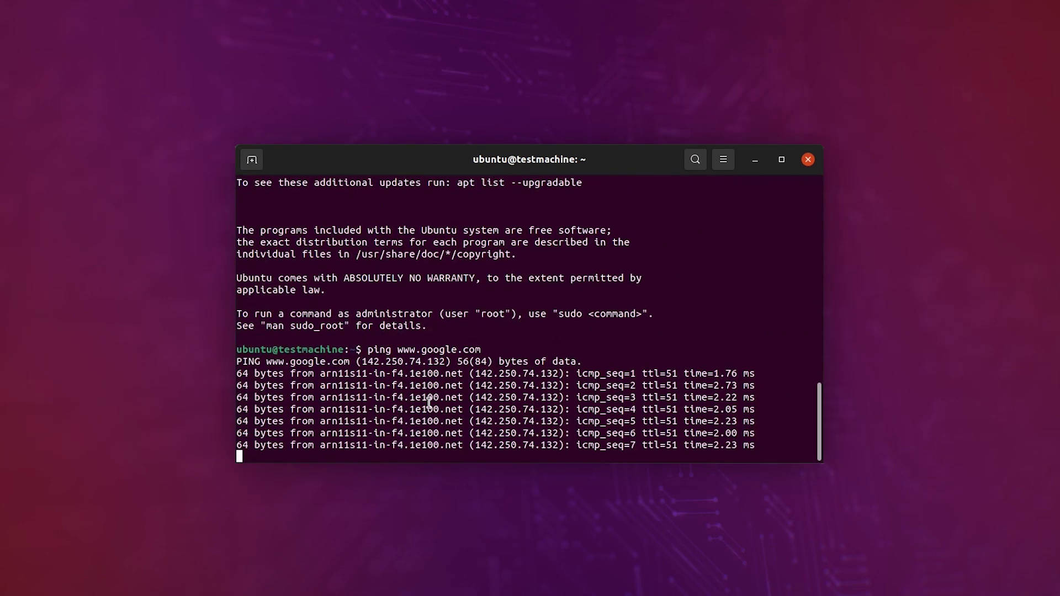
key(ctrl+c)
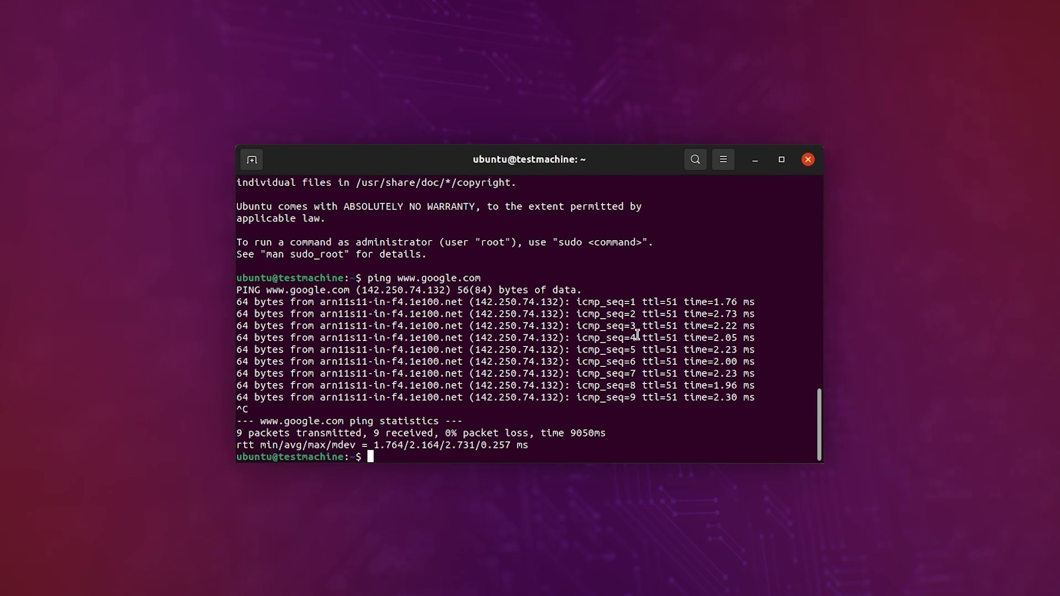
Step: Log out of testmachine and the maas VM, then list Multipass instances showing maas Running
key(ctrl+d)
key(ctrl+d)
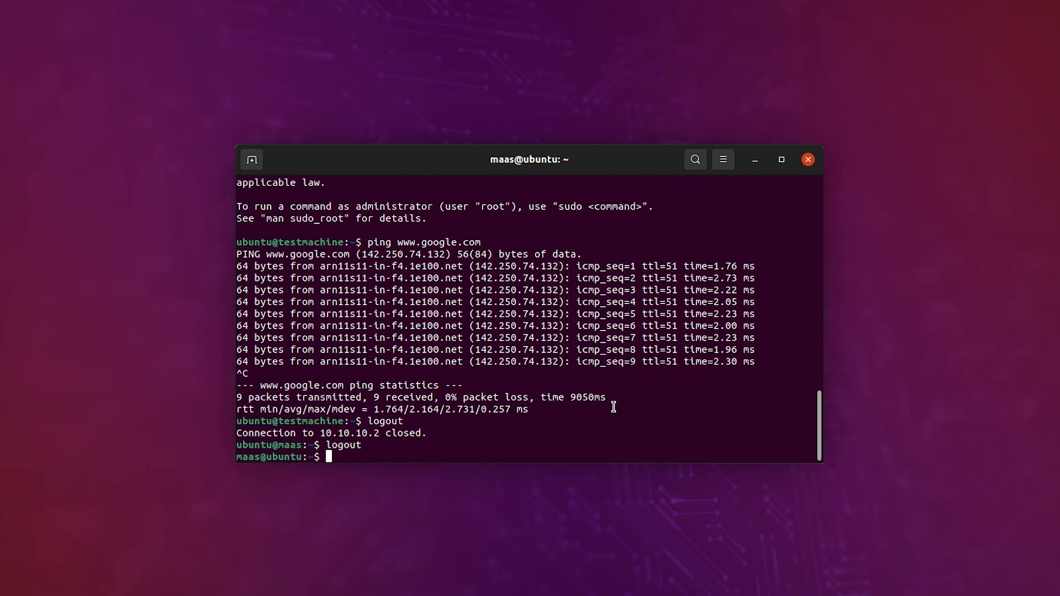
text(multipass list)
key(Return)
text(multipass delete --purge maas)
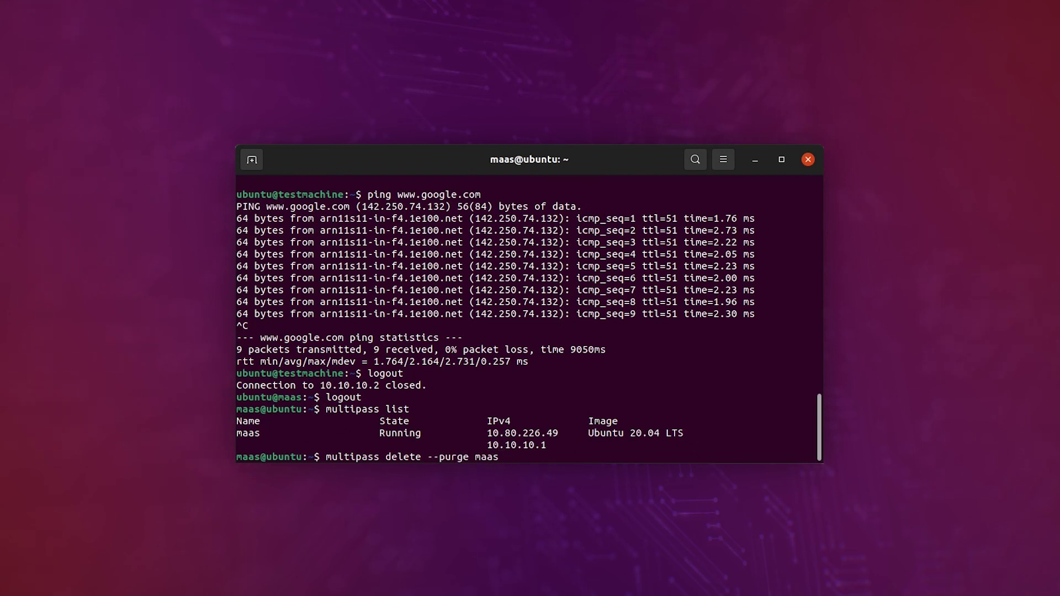